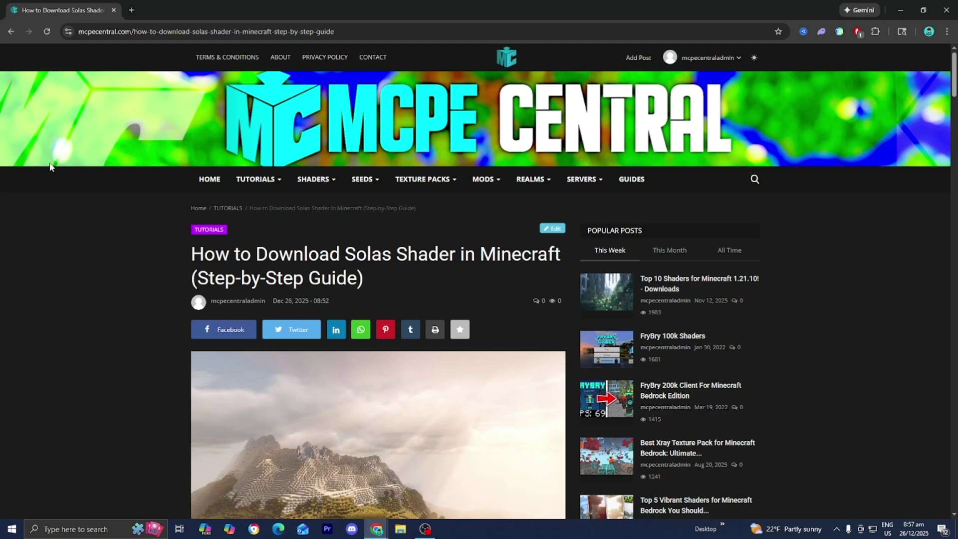
# - Scroll the Solas Shader guide down to 'Step 1: Download Iris Shader Loader'
pyautogui.scroll(-14, 48, 172)
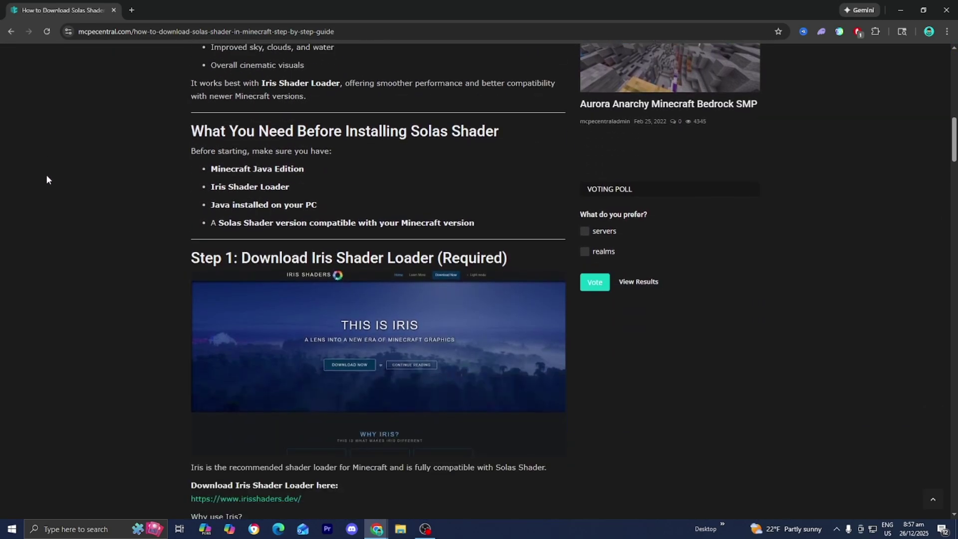
pyautogui.scroll(-3, 47, 178)
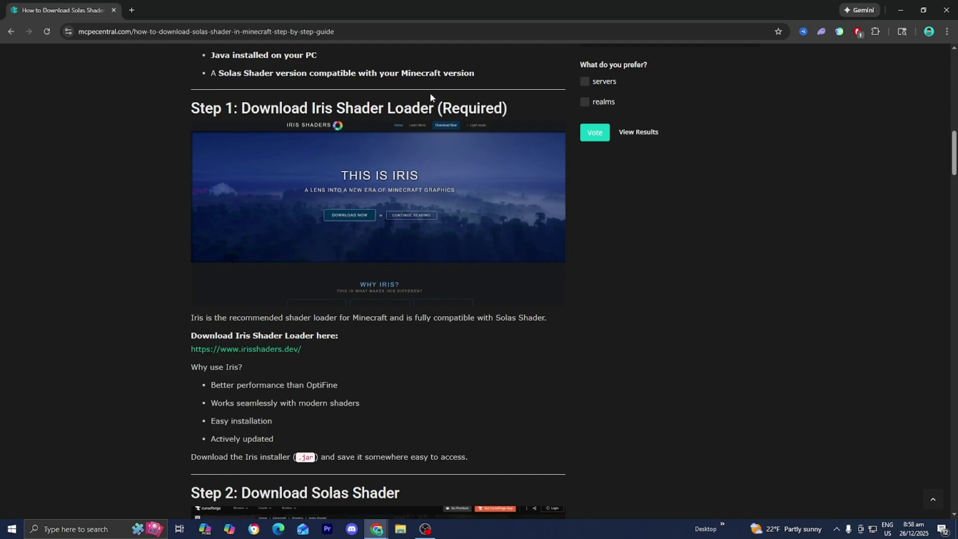
# - Download the universal Iris installer jar from irisshaders.dev
pyautogui.click(279, 349)
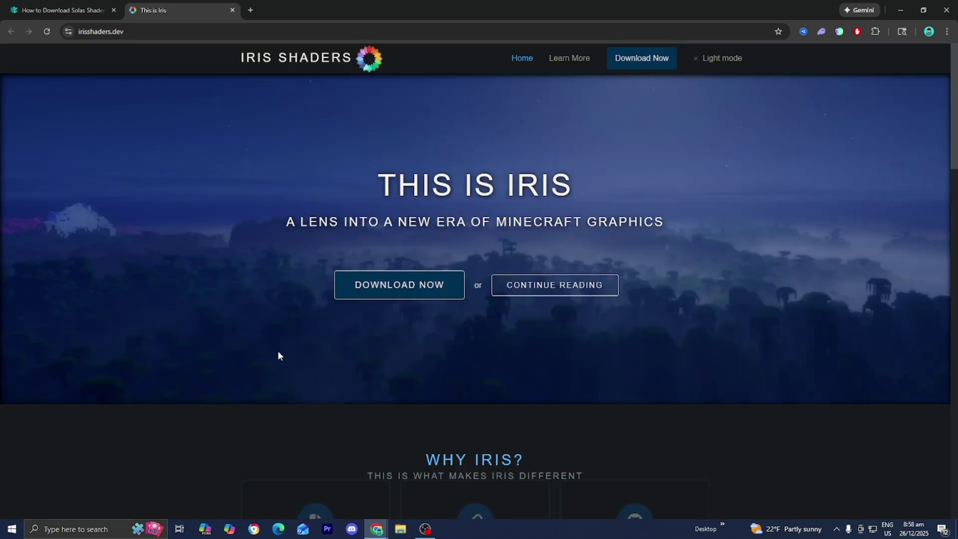
pyautogui.click(369, 294)
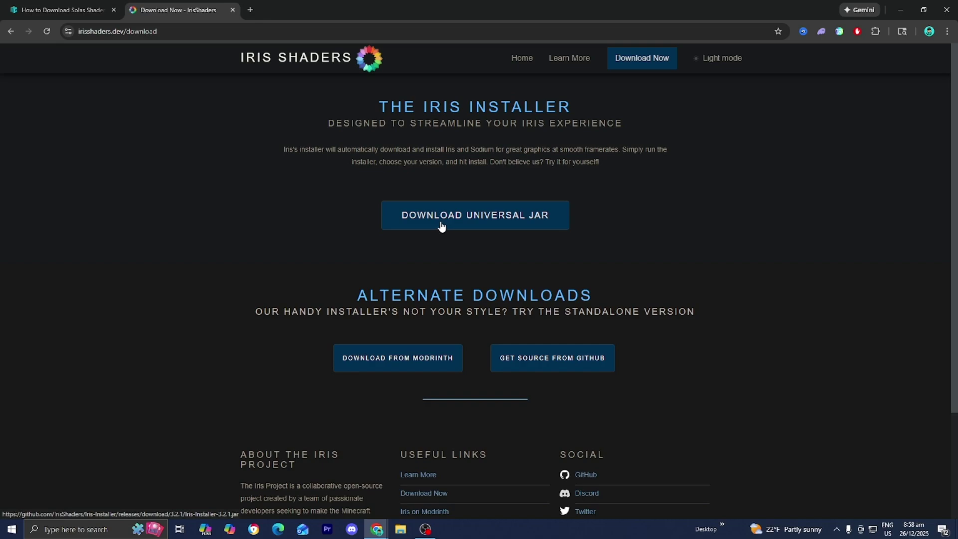
pyautogui.click(441, 225)
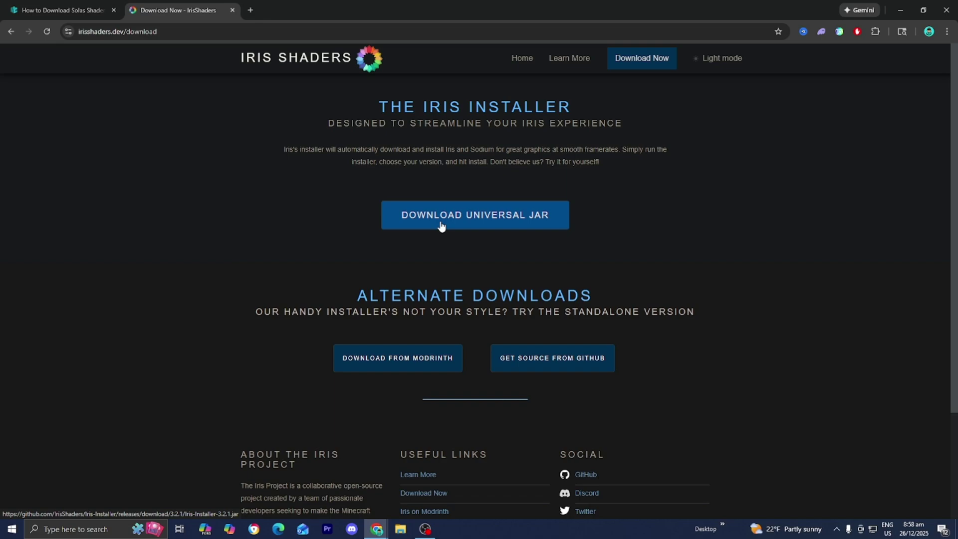
# - Copy Iris-Installer-3.2.1.jar from Chrome's downloads onto the desktop
pyautogui.moveTo(785, 59)
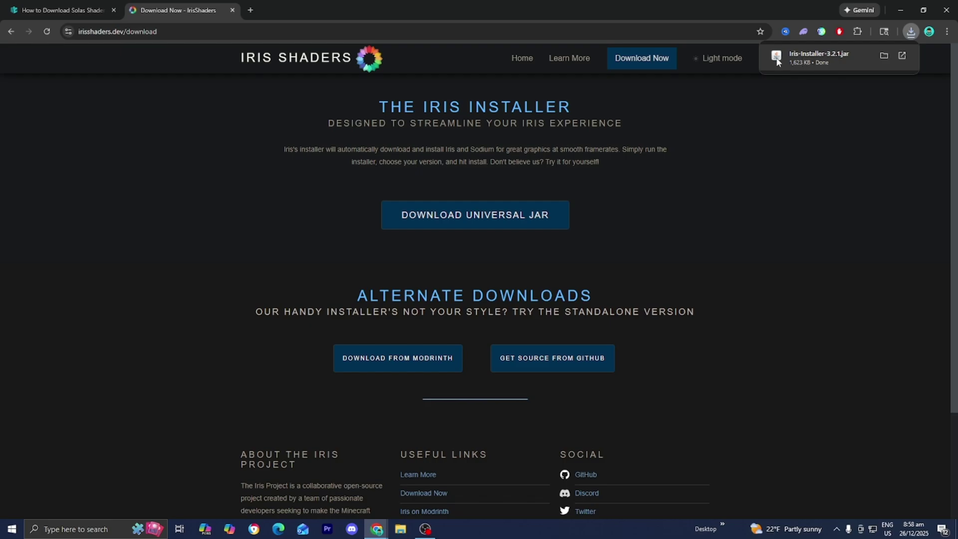
pyautogui.moveTo(690, 5); pyautogui.dragTo(574, 306)
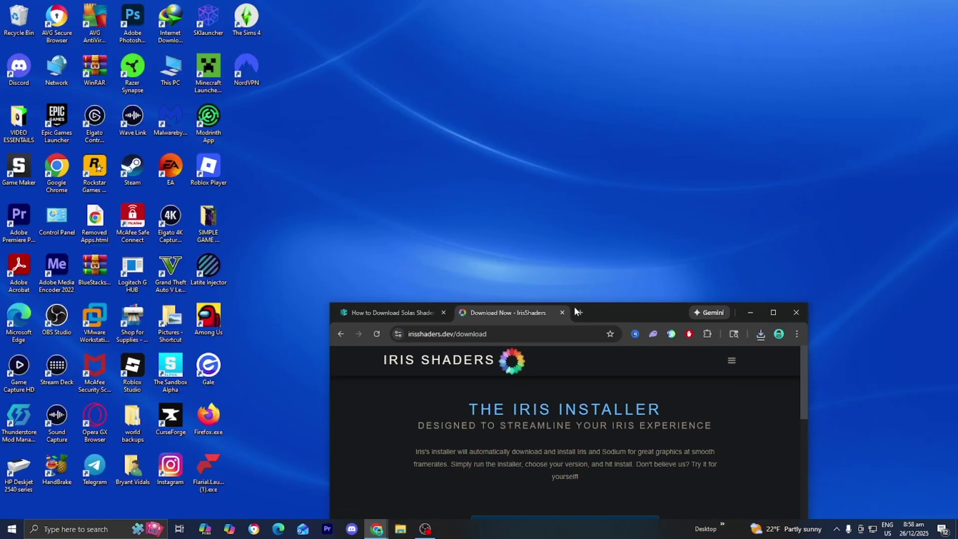
pyautogui.click(764, 332)
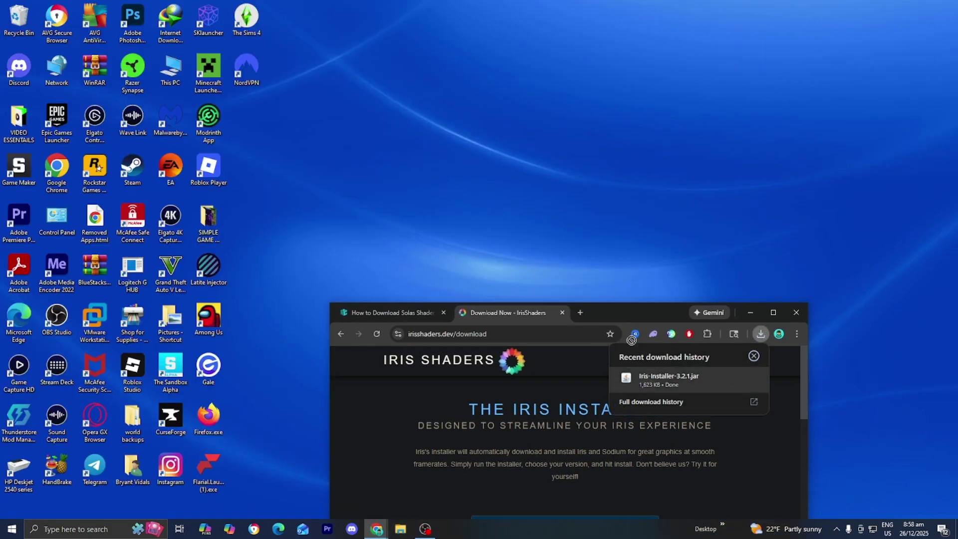
pyautogui.moveTo(667, 380); pyautogui.dragTo(594, 241)
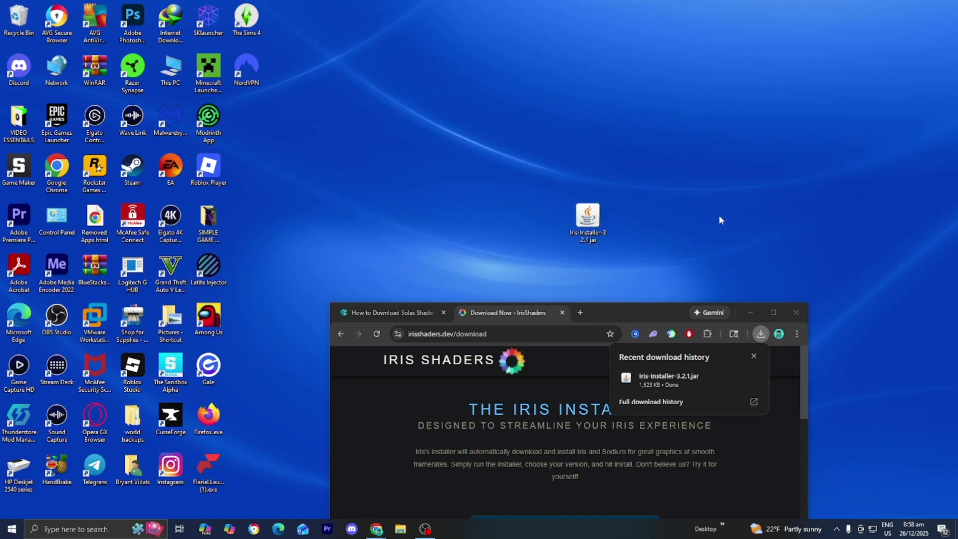
# - Maximize Chrome, return to the guide, and open its CurseForge Solas Shader link
pyautogui.click(773, 314)
pyautogui.click(60, 10)
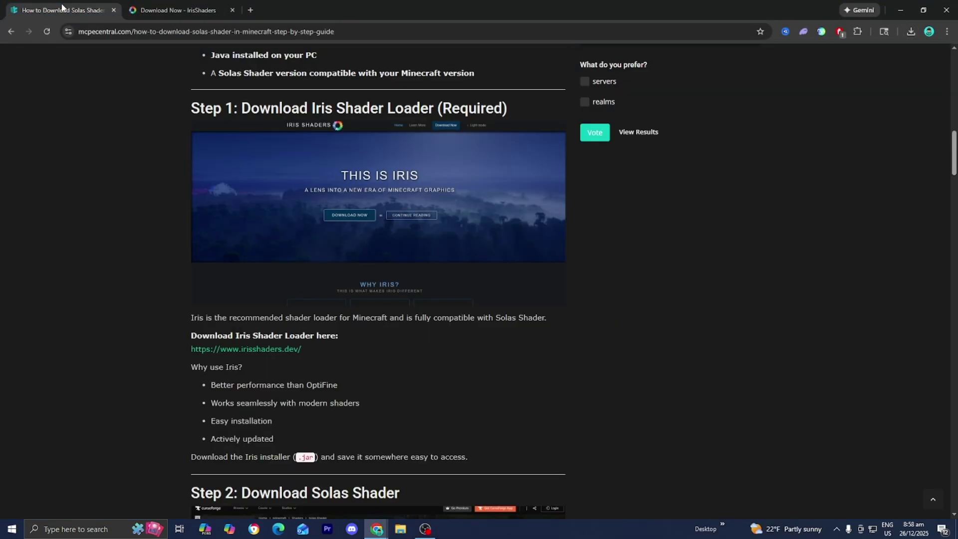
pyautogui.scroll(-10, 142, 155)
pyautogui.scroll(4, 139, 153)
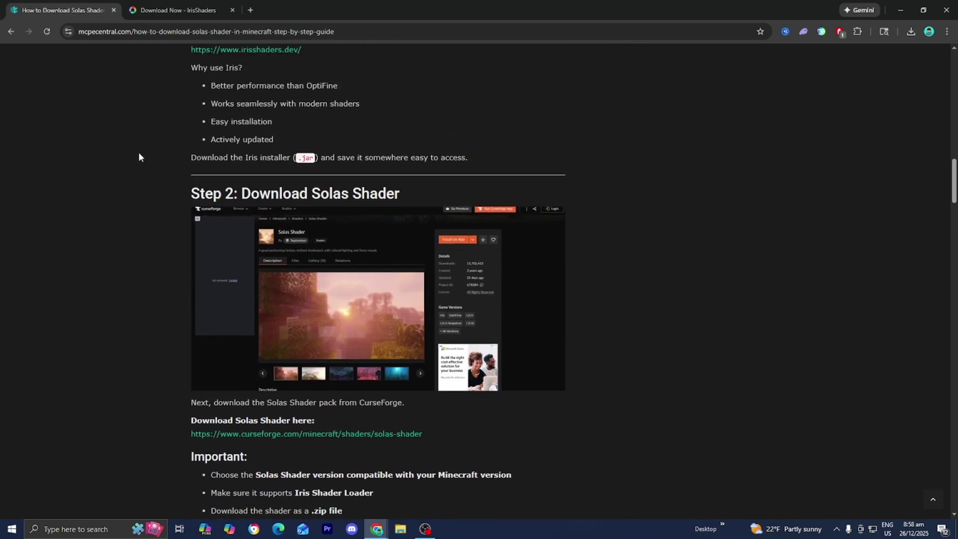
pyautogui.scroll(-2, 138, 155)
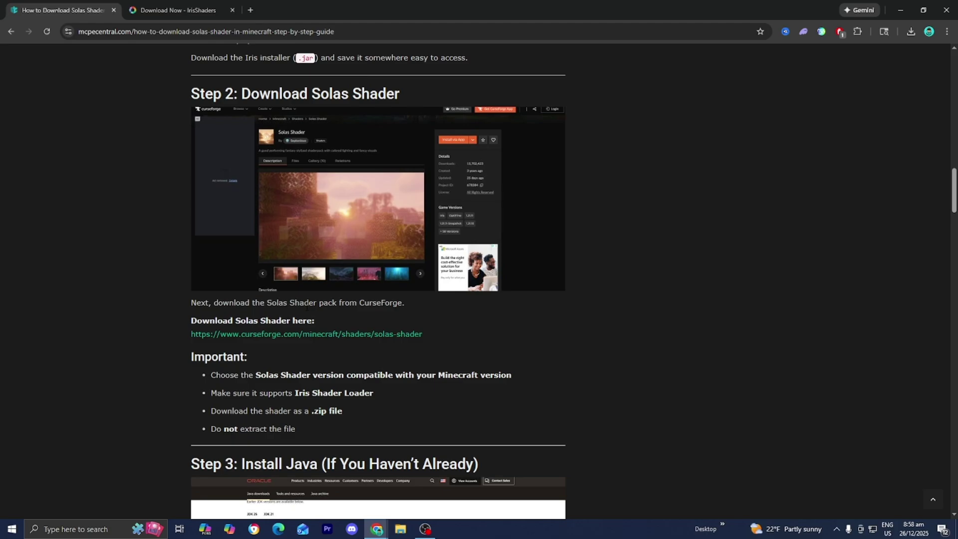
pyautogui.click(302, 333)
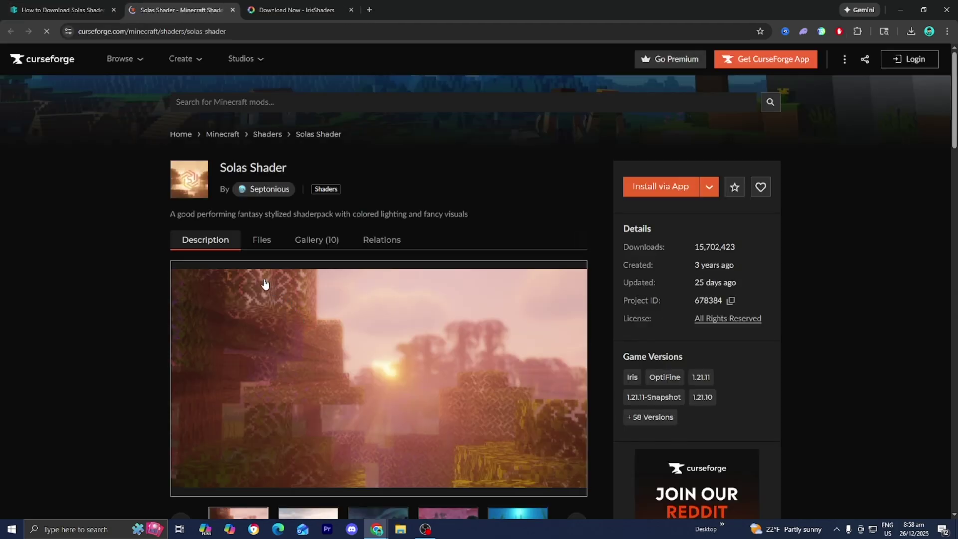
# - Download the Solas Shader V3.1c file from the CurseForge files list
pyautogui.click(257, 240)
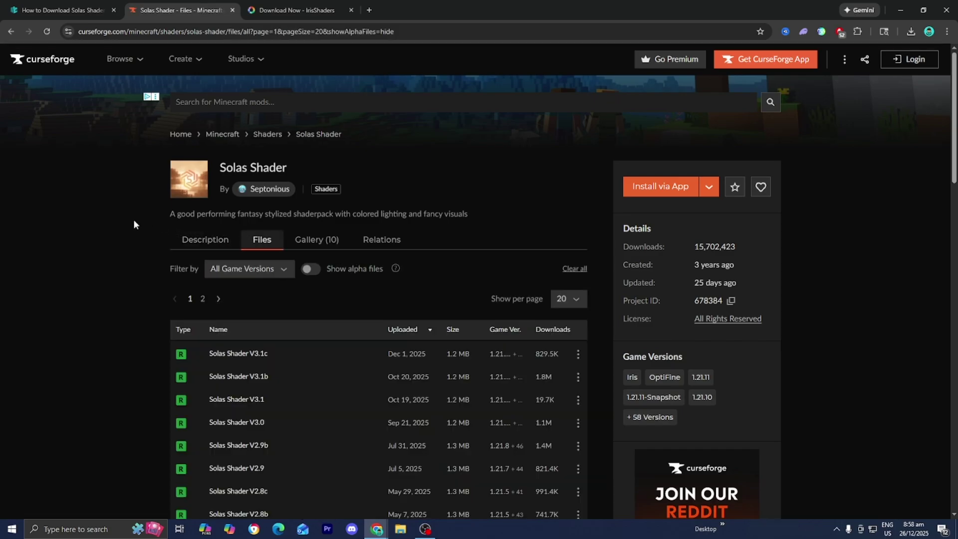
pyautogui.scroll(-1, 132, 220)
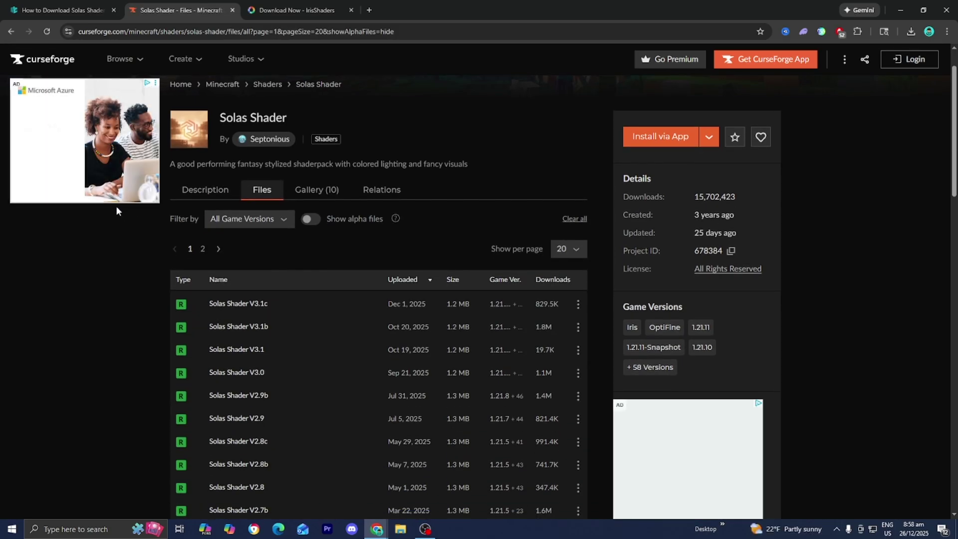
pyautogui.scroll(-2, 162, 229)
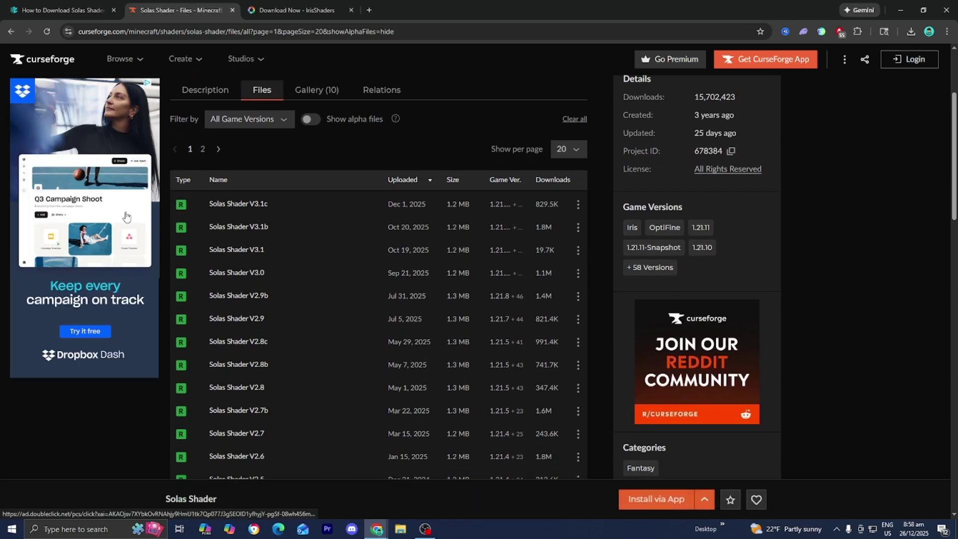
pyautogui.scroll(-4, 215, 232)
pyautogui.scroll(4, 215, 233)
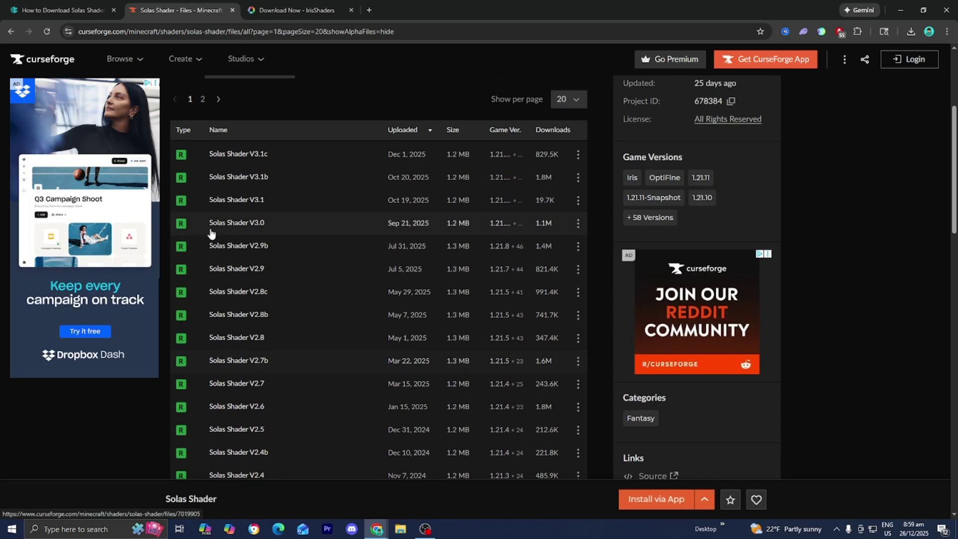
pyautogui.scroll(1, 210, 231)
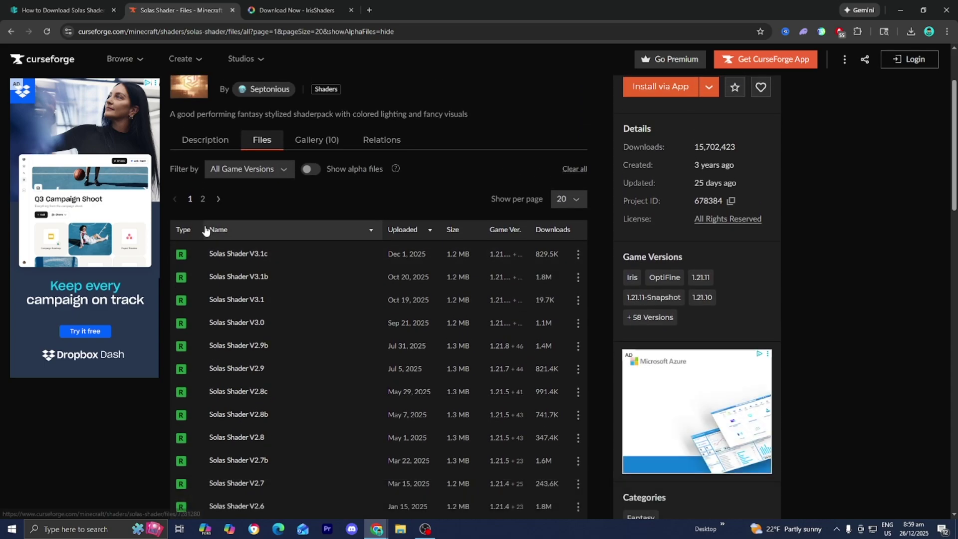
pyautogui.moveTo(494, 256)
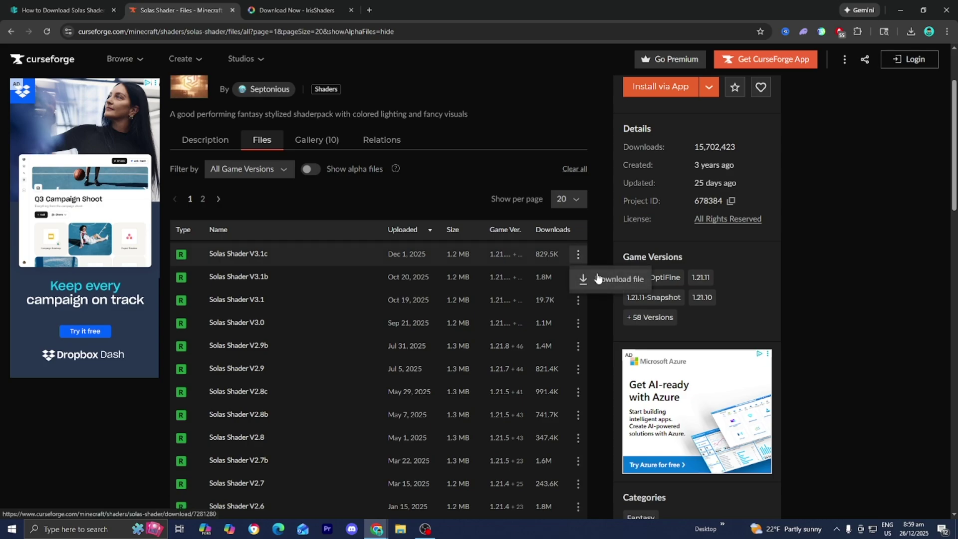
pyautogui.click(578, 257)
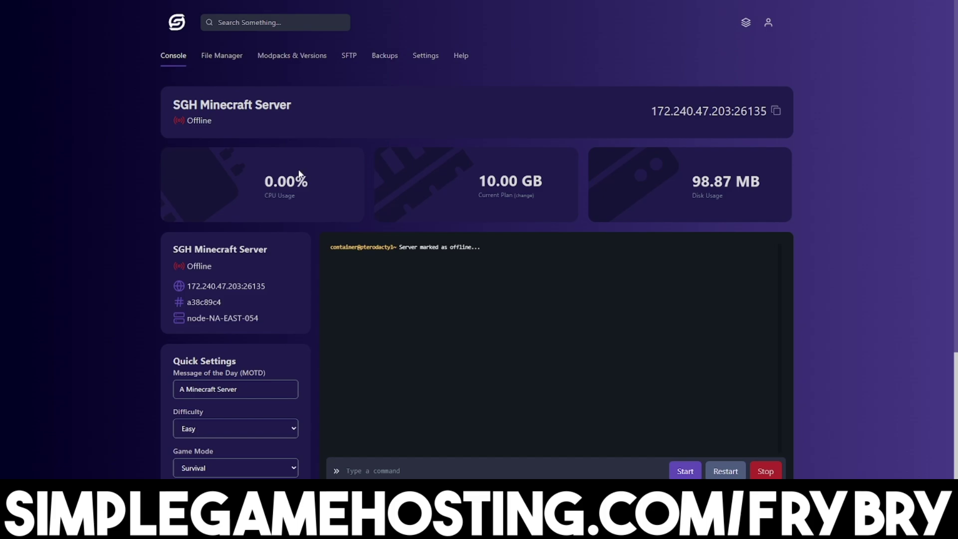
# - Browse the Modpack Installer list, with RLCraft and The Pixelmon Modpack, under Modpacks & Versions
pyautogui.click(313, 65)
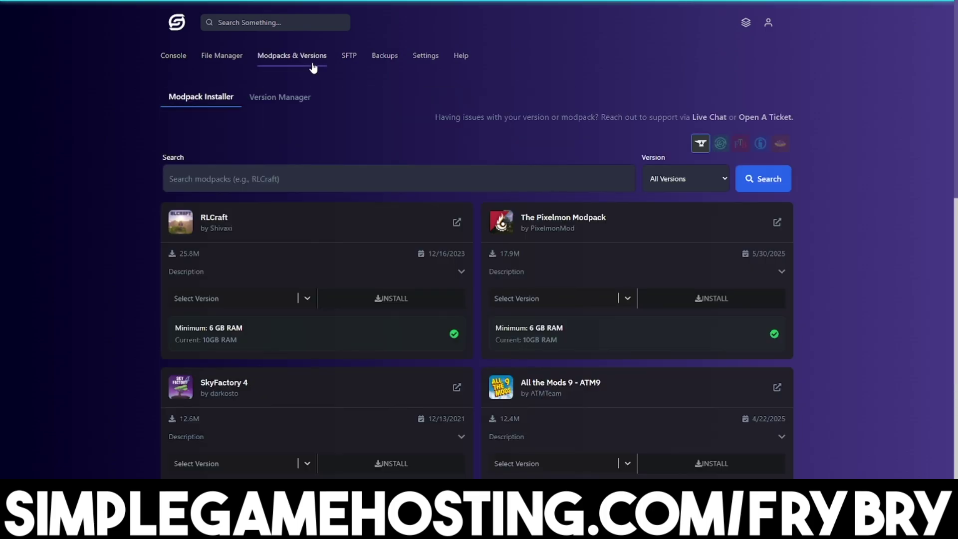
pyautogui.scroll(-3, 322, 79)
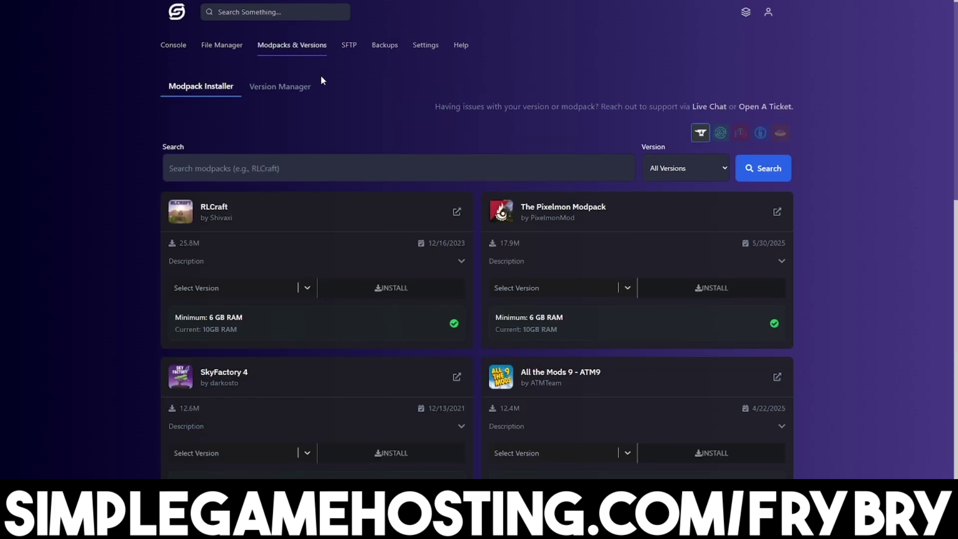
pyautogui.scroll(-3, 322, 76)
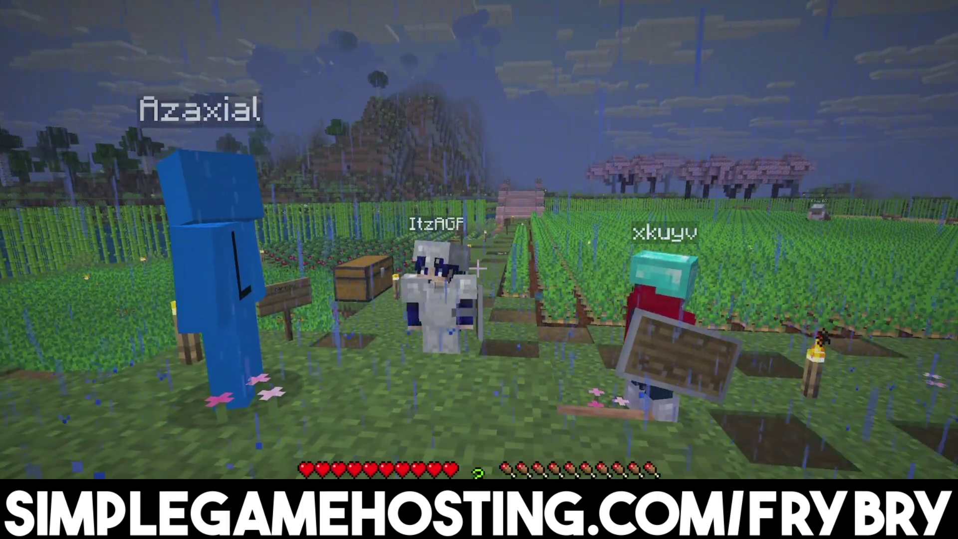
pyautogui.press('w')
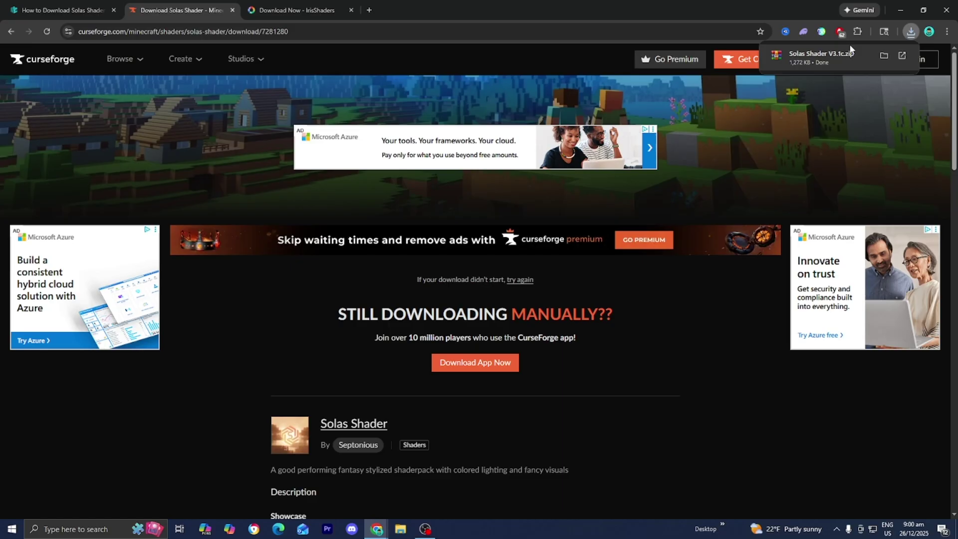
# - Drag Solas Shader V3.1c.zip from Chrome's downloads onto the desktop
pyautogui.doubleClick(745, 4)
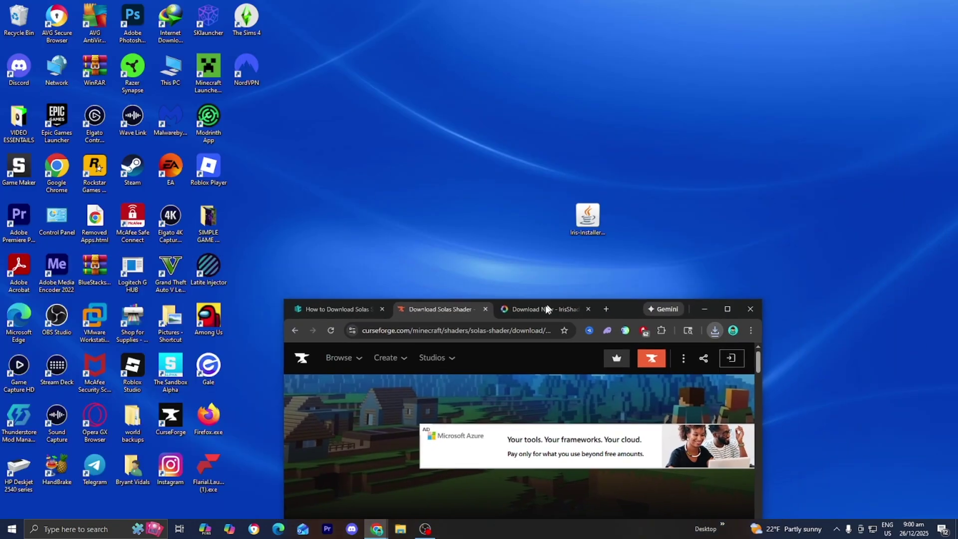
pyautogui.click(708, 336)
pyautogui.moveTo(623, 382); pyautogui.dragTo(538, 230)
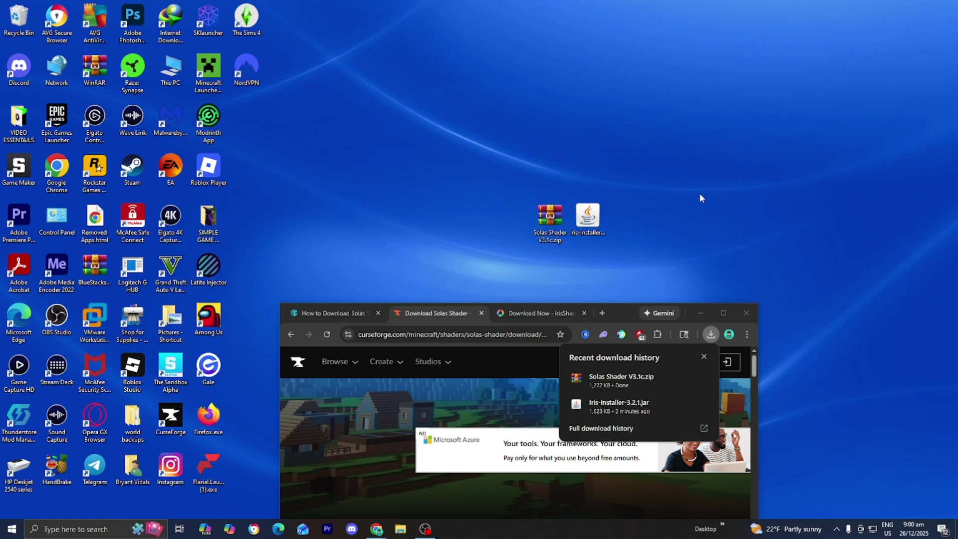
# - Maximize Chrome and scroll the guide down to Step 3: Install Java
pyautogui.click(723, 313)
pyautogui.click(55, 9)
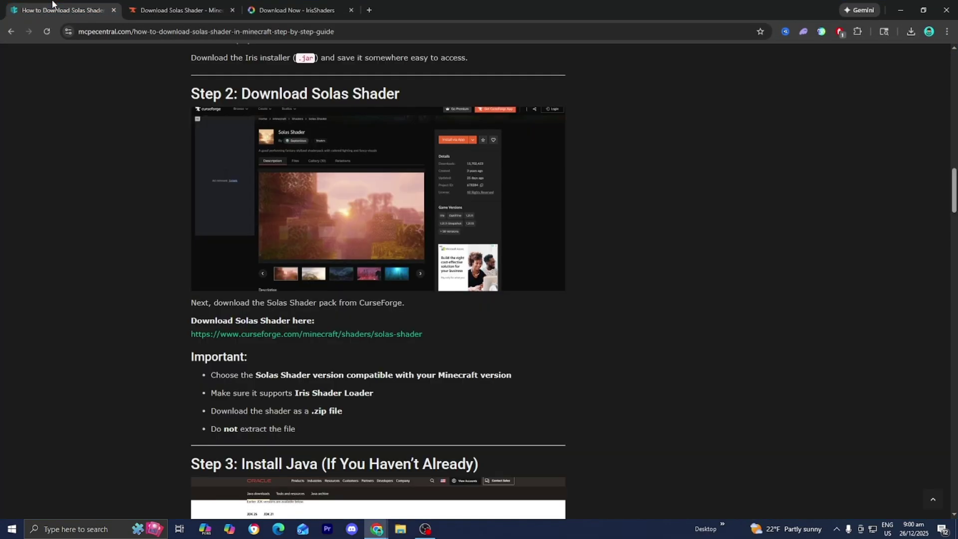
pyautogui.scroll(-5, 67, 125)
pyautogui.scroll(-1, 70, 122)
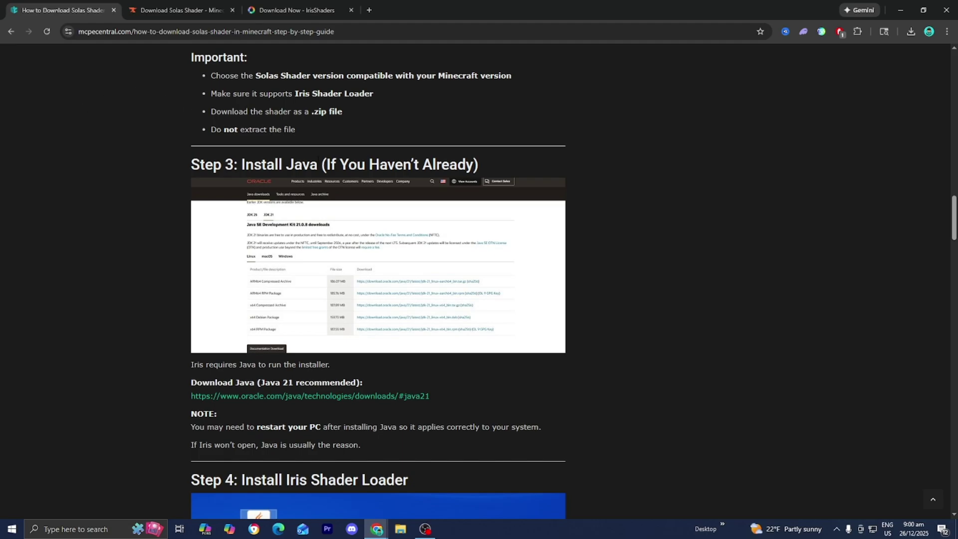
# - Open Oracle's Java downloads page and show the JDK 21 Windows installers
pyautogui.click(302, 397)
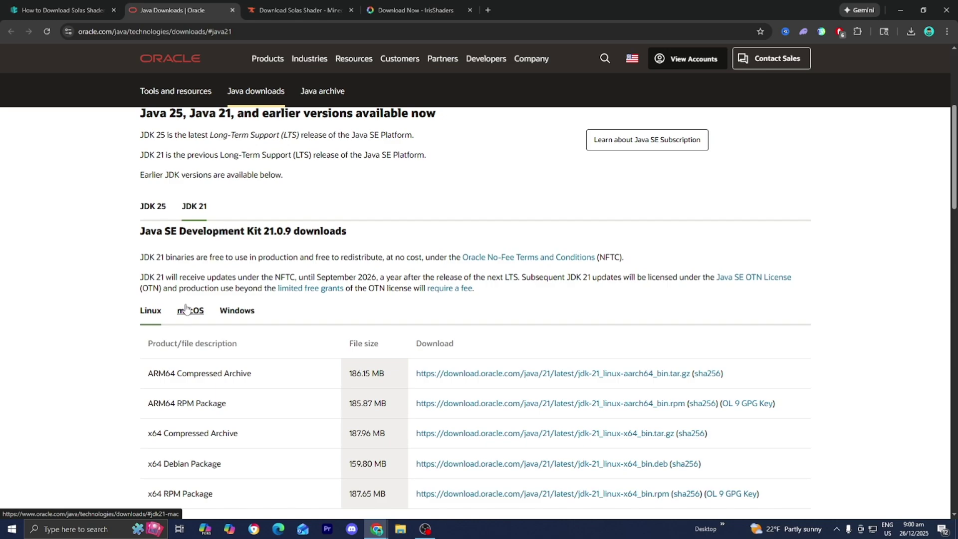
pyautogui.click(242, 316)
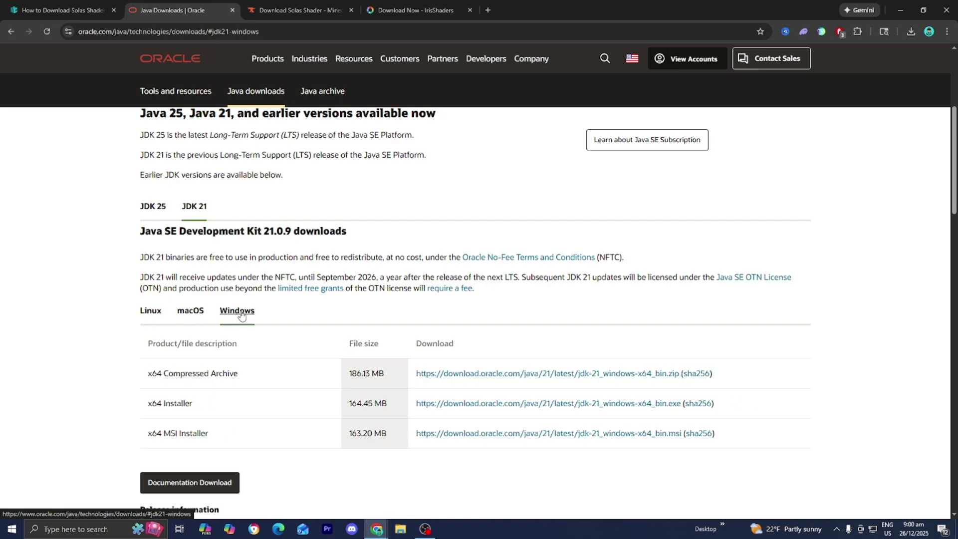
pyautogui.scroll(-1, 241, 316)
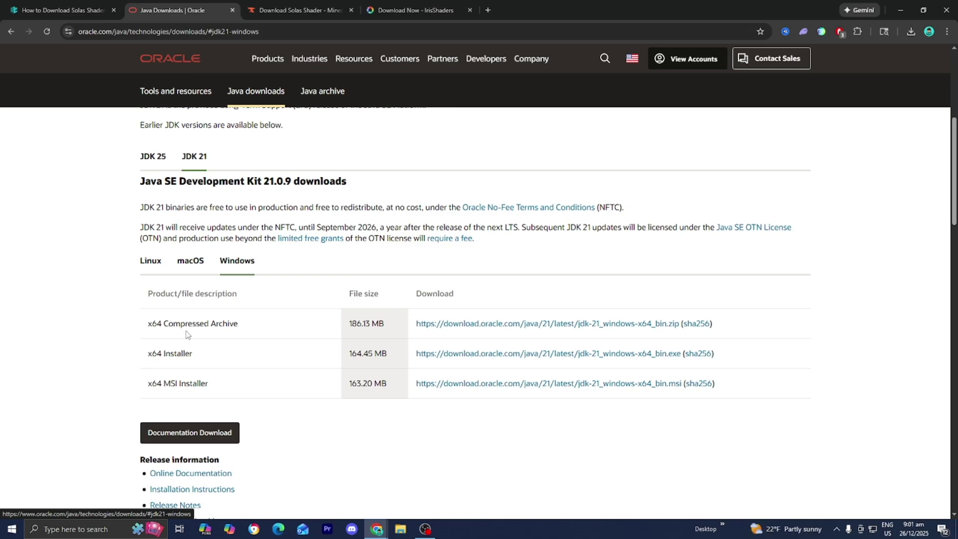
# - Minimize Chrome to show Iris-Installer-3.2.1.jar and Solas Shader V3.1c.zip on the desktop
pyautogui.click(900, 10)
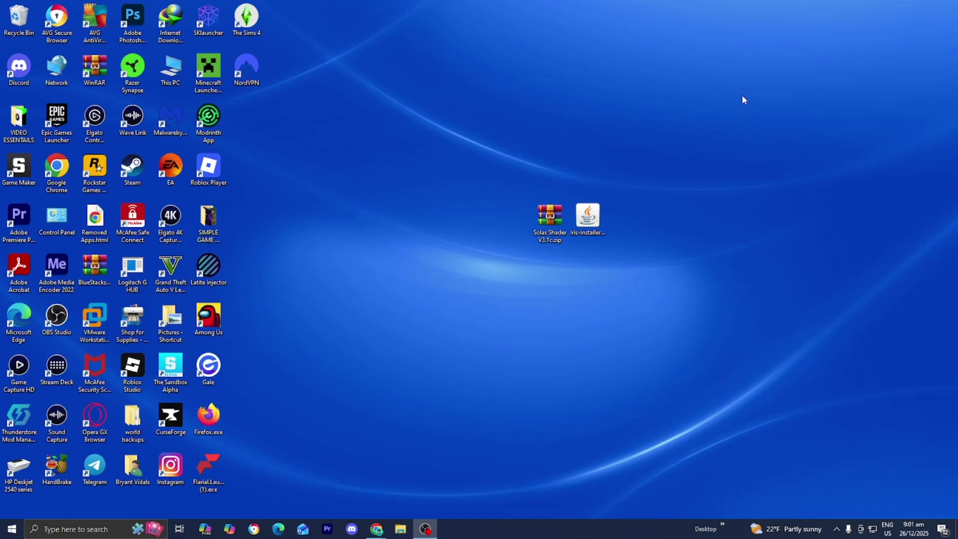
pyautogui.click(604, 209)
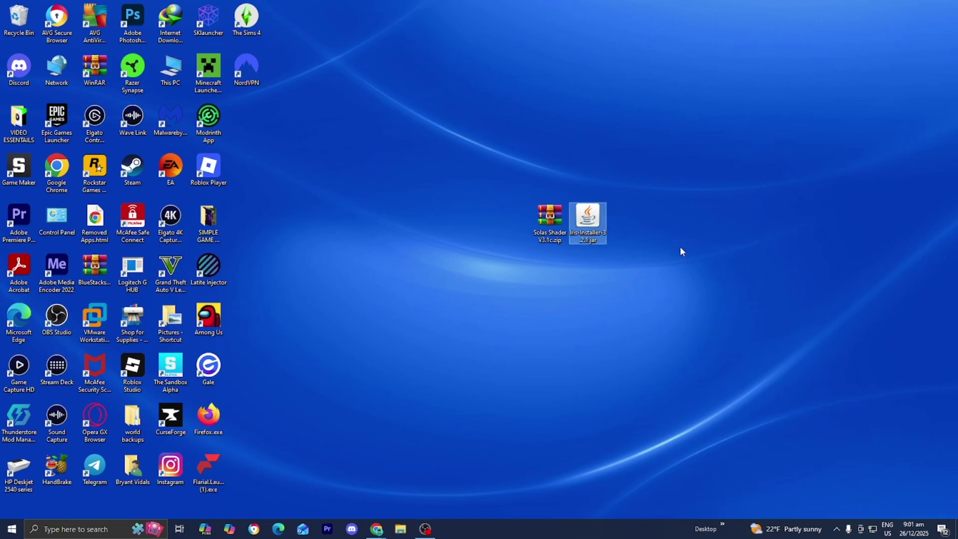
pyautogui.click(549, 220)
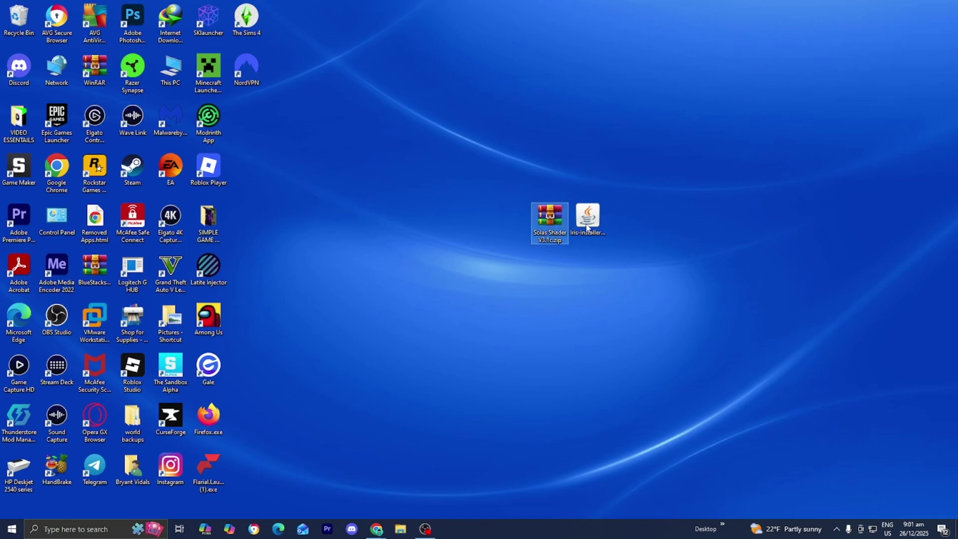
pyautogui.click(617, 233)
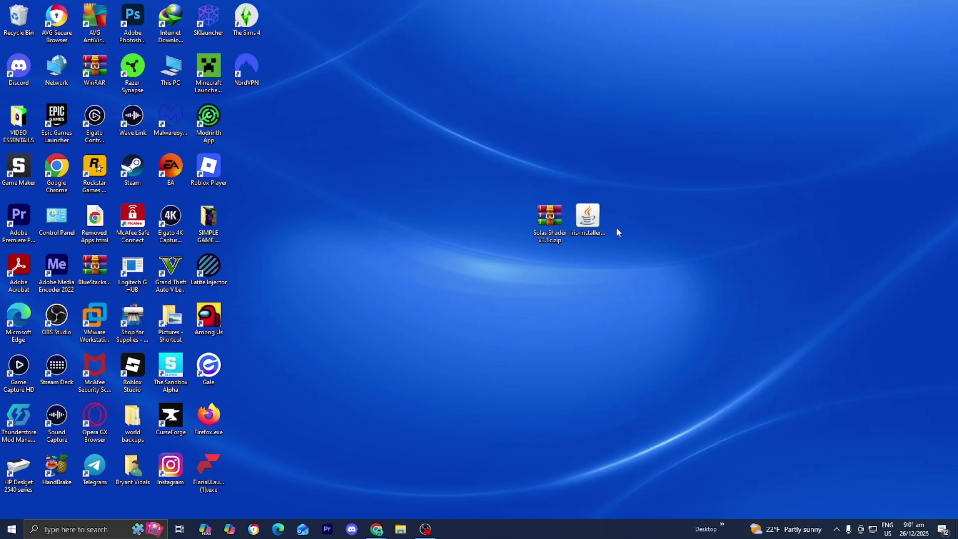
pyautogui.rightClick(585, 228)
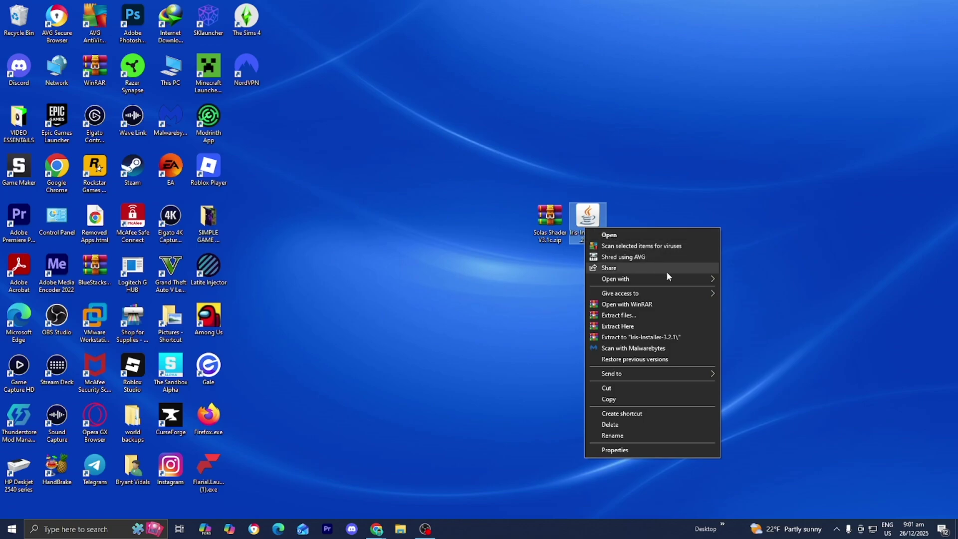
# - Run the Iris installer with Java, install for Minecraft 1.21.11, then close it
pyautogui.moveTo(695, 280)
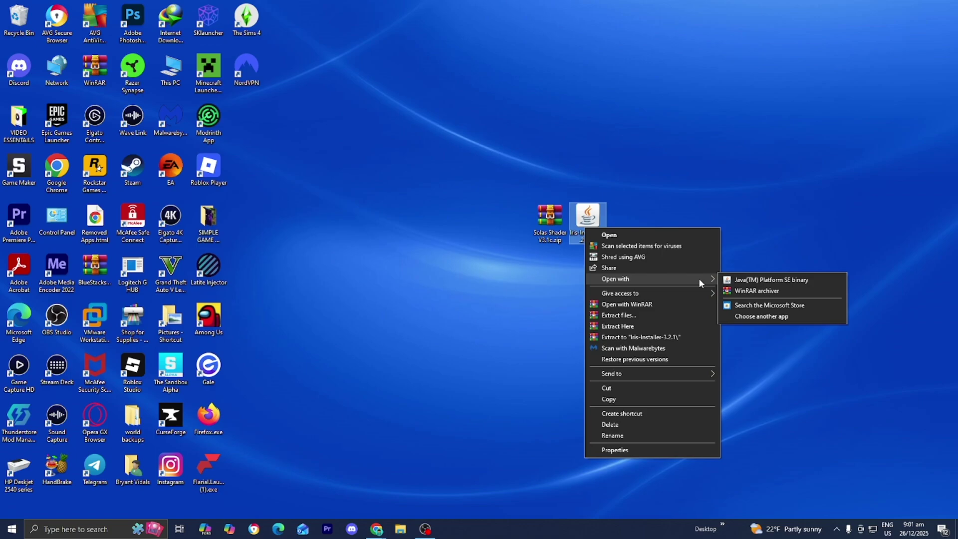
pyautogui.click(725, 279)
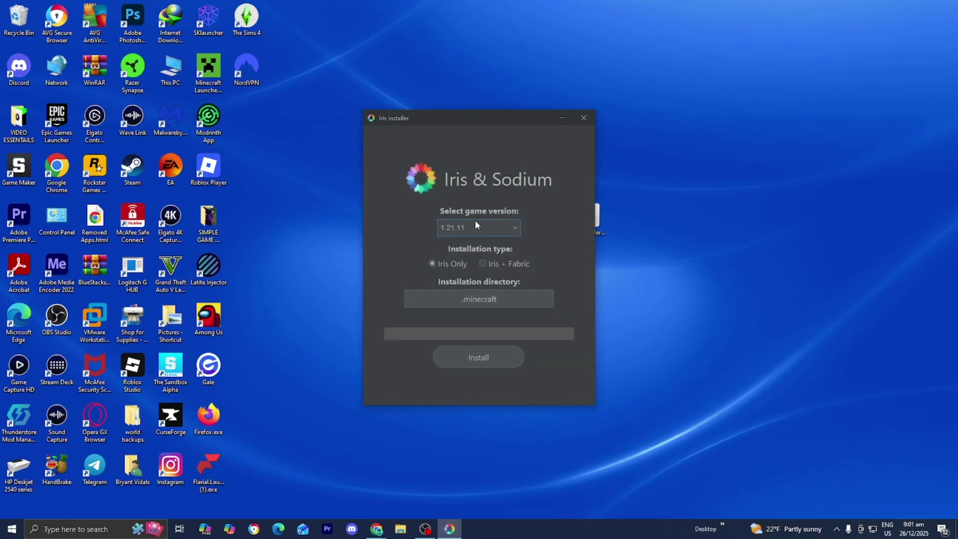
pyautogui.click(478, 233)
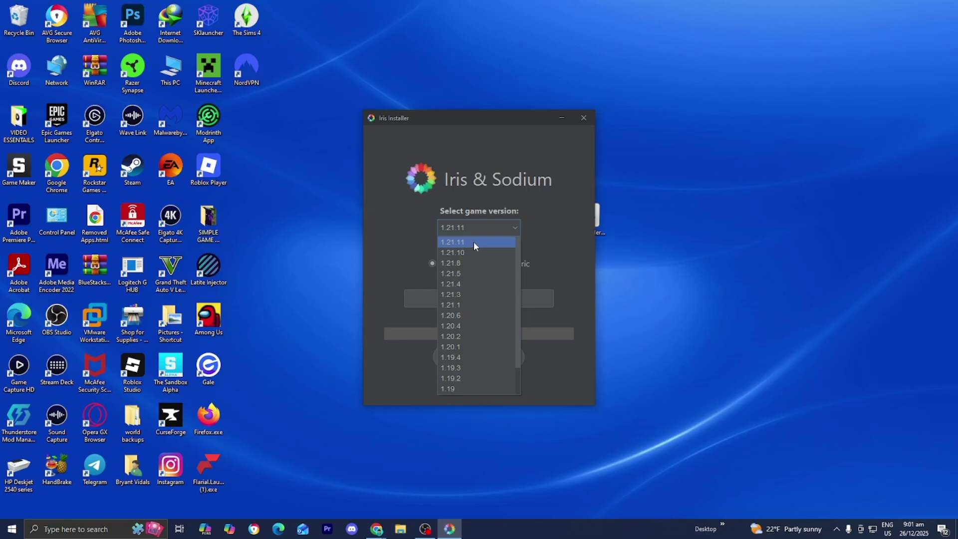
pyautogui.click(476, 243)
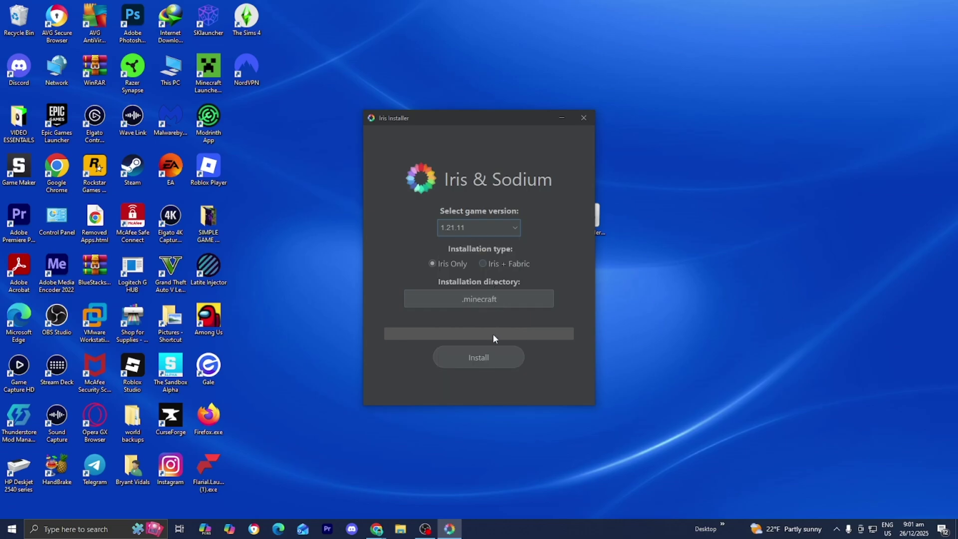
pyautogui.click(483, 358)
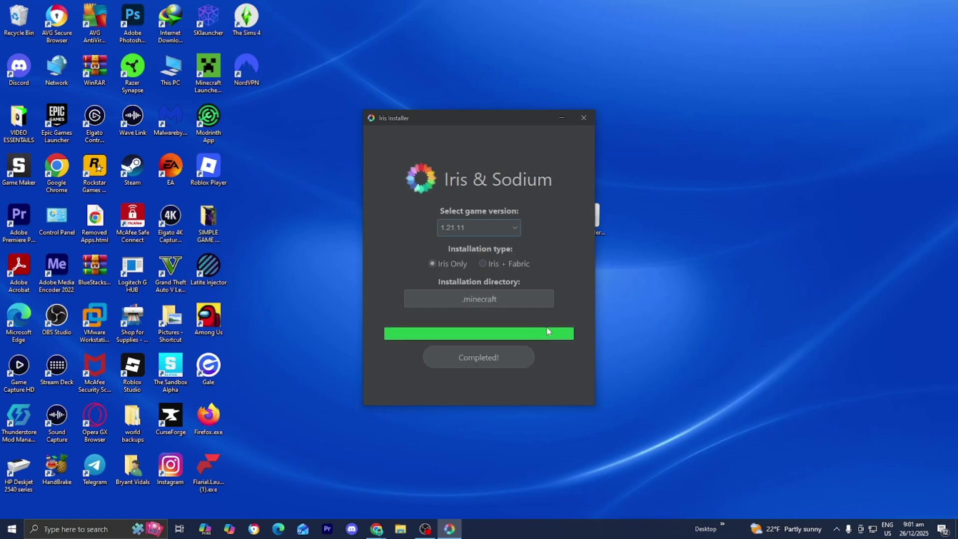
pyautogui.click(584, 119)
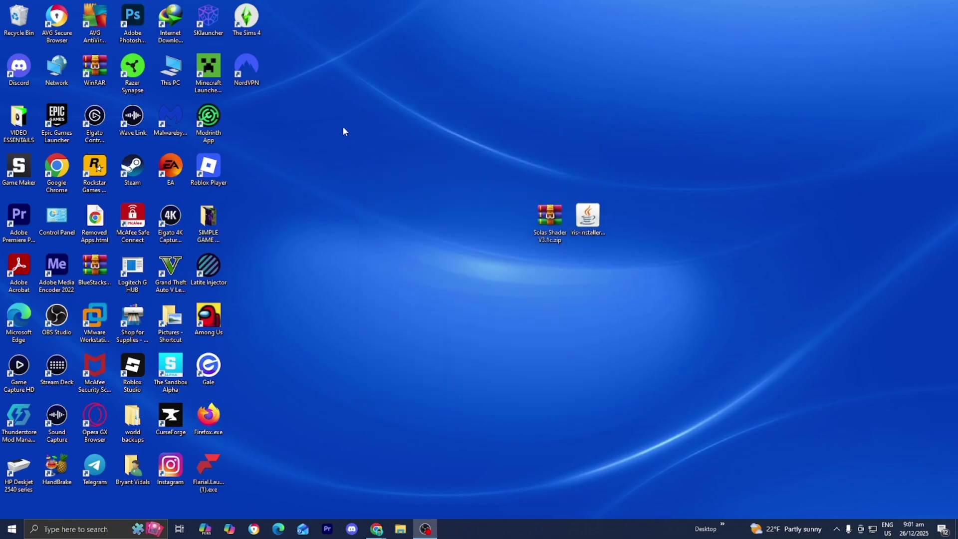
# - Launch Minecraft Launcher and view Installations, including the Iris & Sodium for 1.21.11 profile
pyautogui.doubleClick(210, 65)
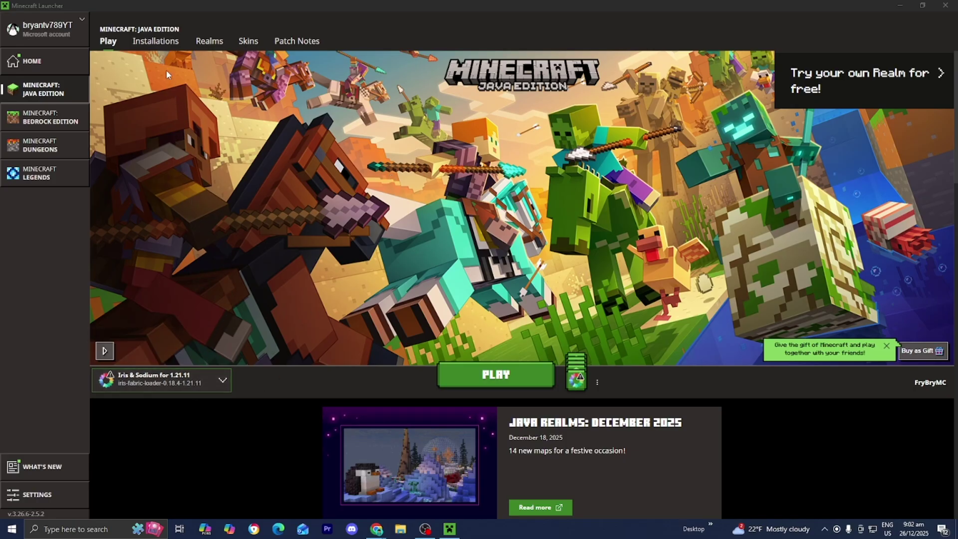
pyautogui.click(156, 44)
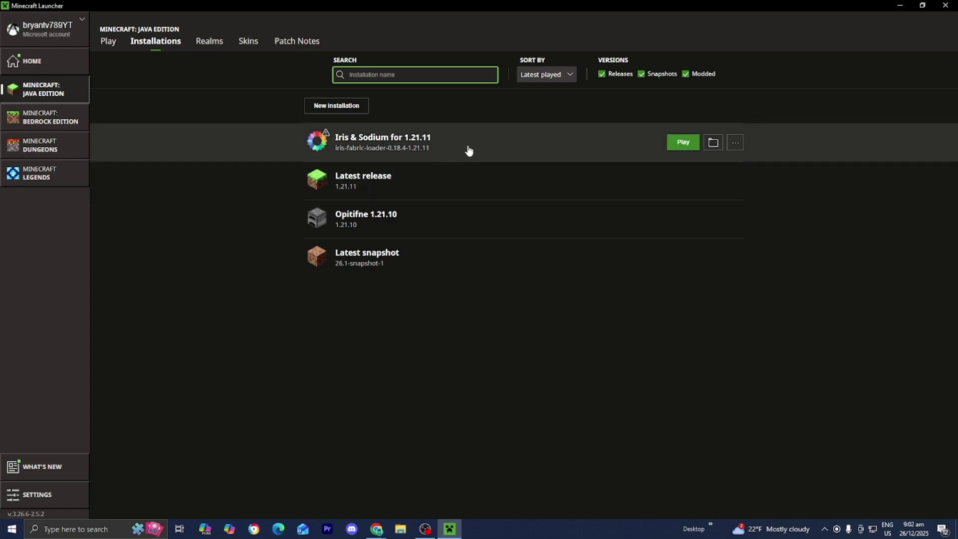
# - Open the Iris installation's .minecraft folder and its shaderpacks subfolder
pyautogui.click(714, 144)
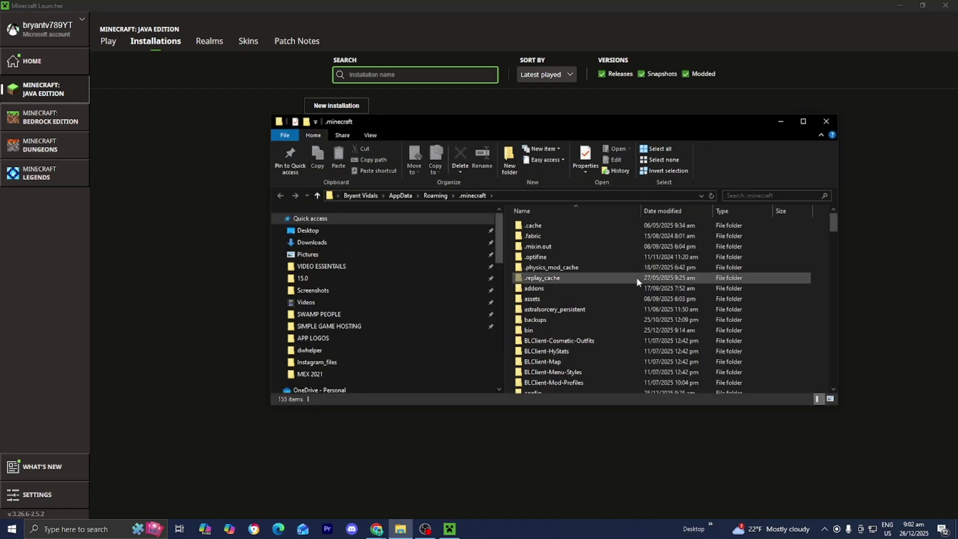
pyautogui.scroll(-2, 637, 283)
pyautogui.scroll(-10, 637, 282)
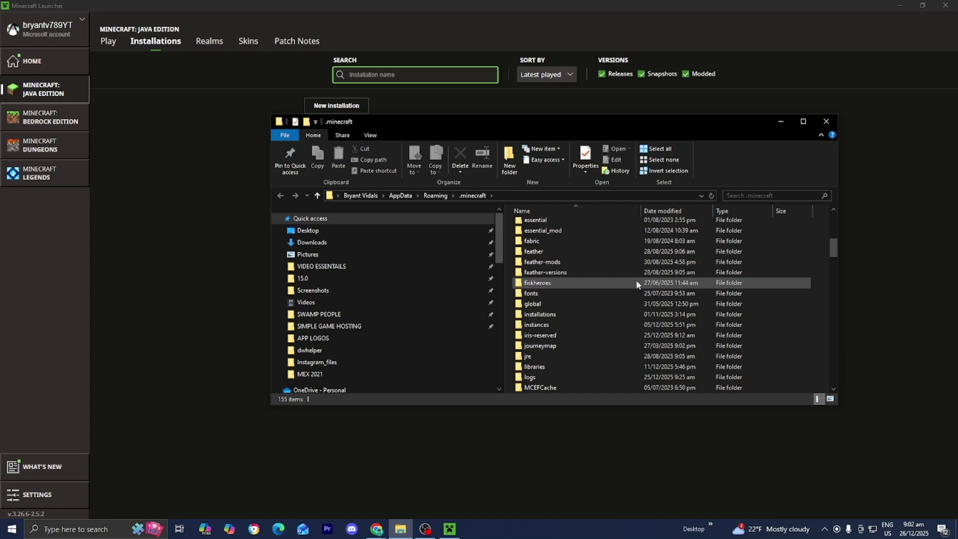
pyautogui.scroll(-2, 636, 280)
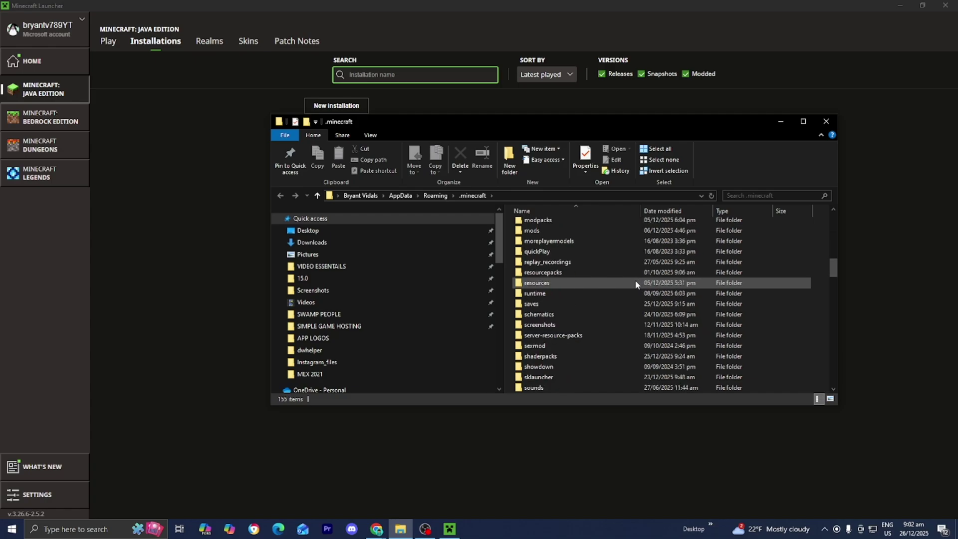
pyautogui.click(594, 326)
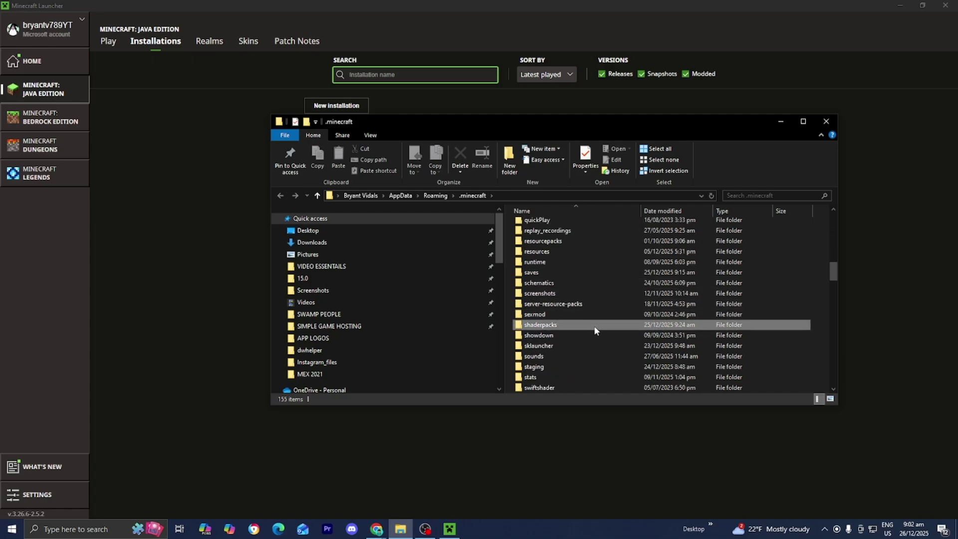
pyautogui.scroll(-1, 589, 314)
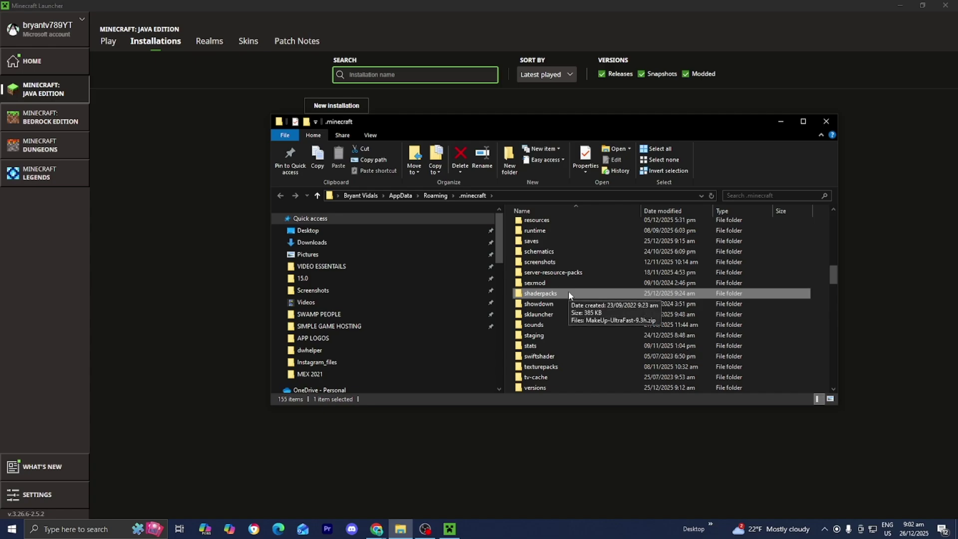
pyautogui.doubleClick(568, 289)
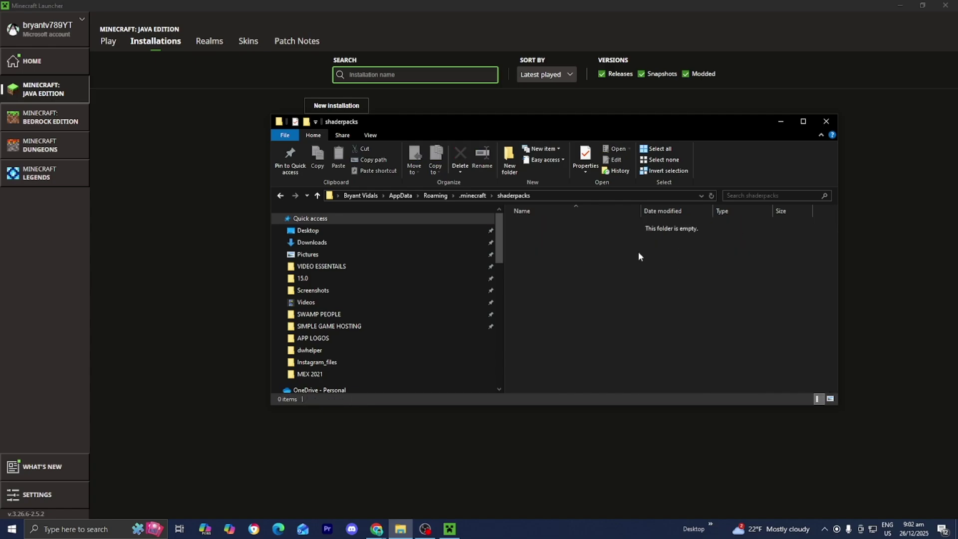
# - Move Solas Shader V3.1c.zip from the desktop into shaderpacks and return to the launcher
pyautogui.click(900, 6)
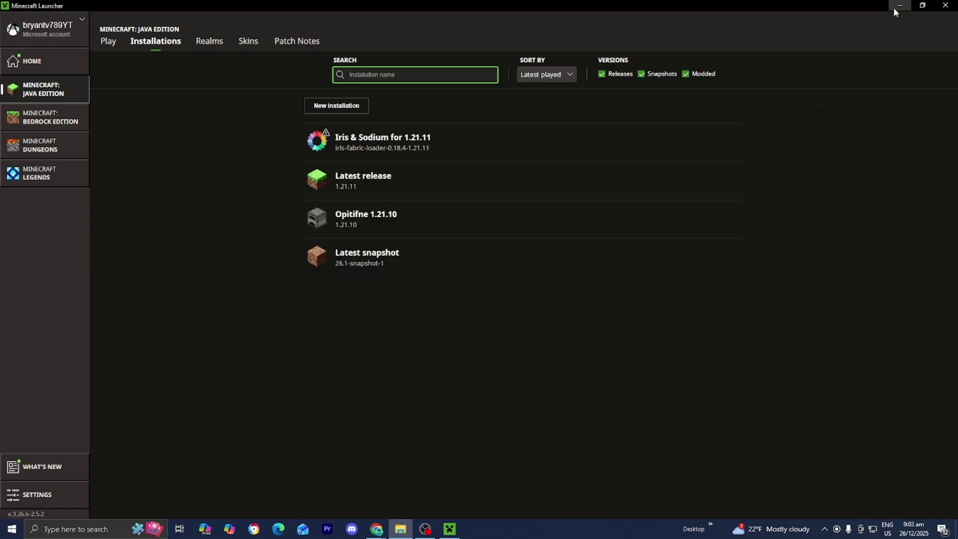
pyautogui.moveTo(598, 127); pyautogui.dragTo(494, 272)
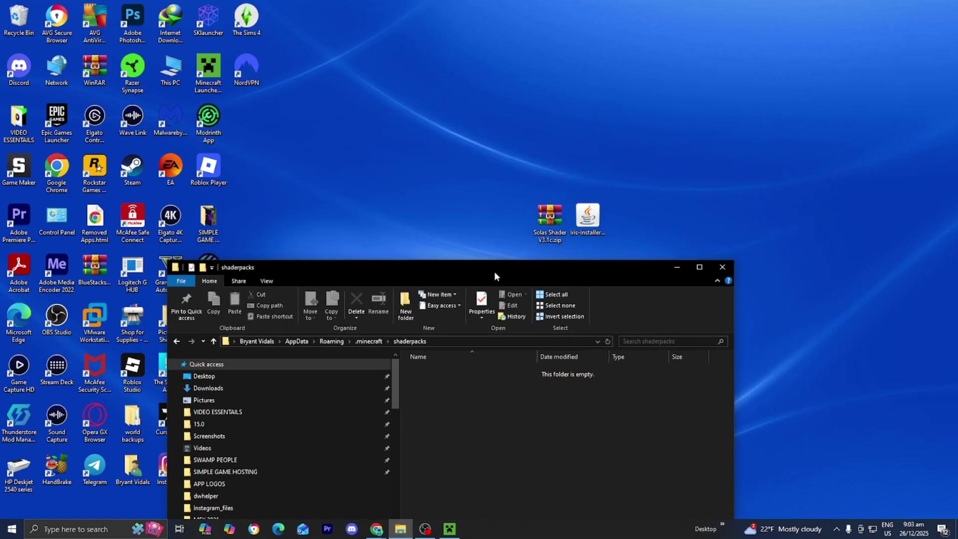
pyautogui.click(561, 230)
pyautogui.moveTo(560, 230); pyautogui.dragTo(631, 419)
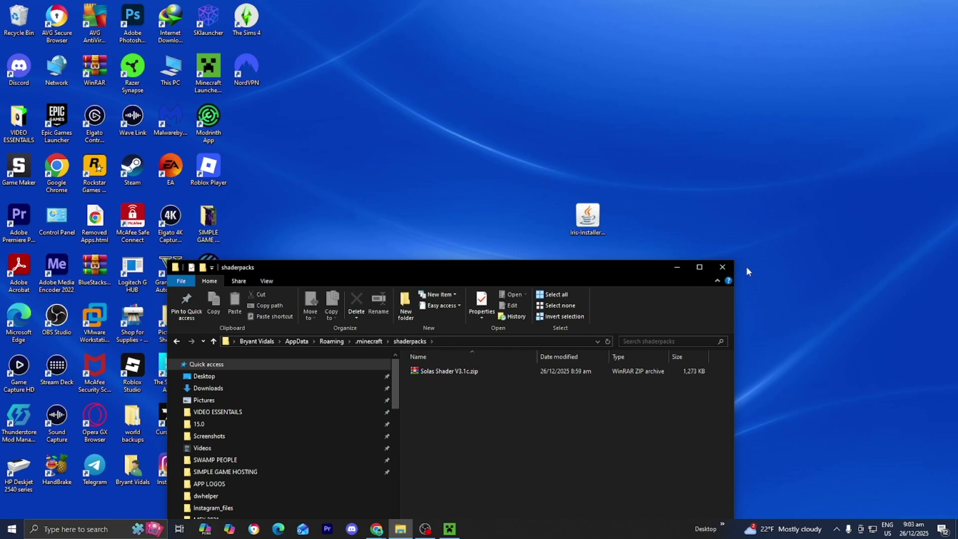
pyautogui.click(722, 267)
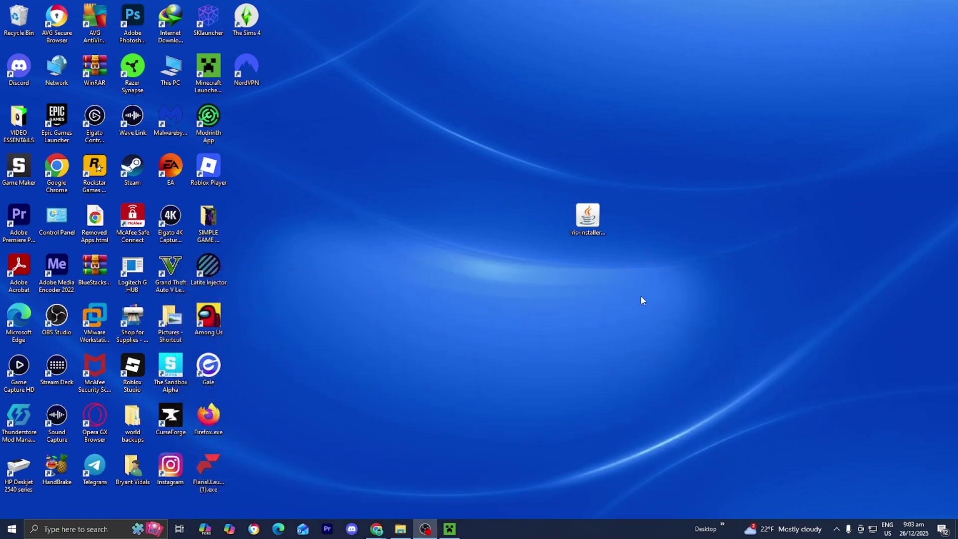
pyautogui.click(450, 528)
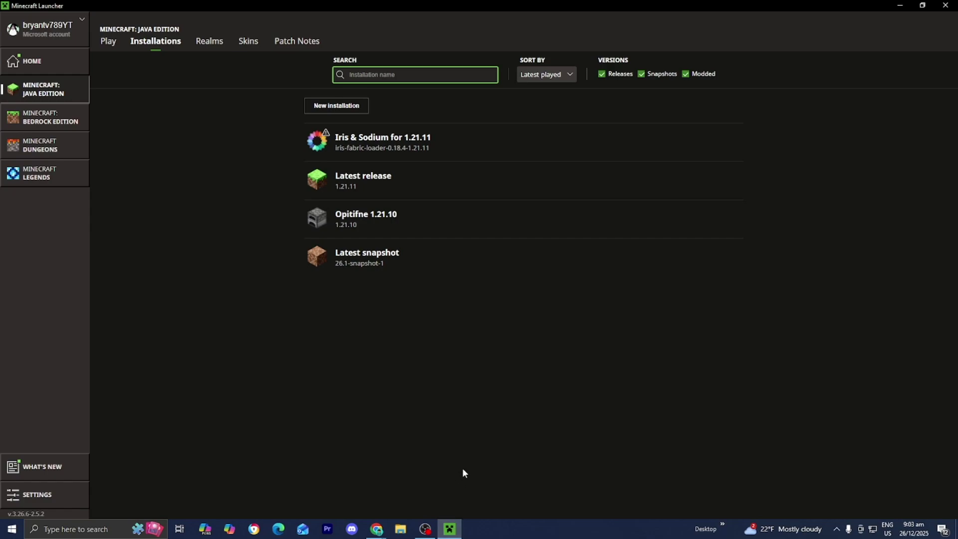
# - Launch the Iris & Sodium for 1.21.11 installation and load the New World singleplayer save
pyautogui.moveTo(412, 153)
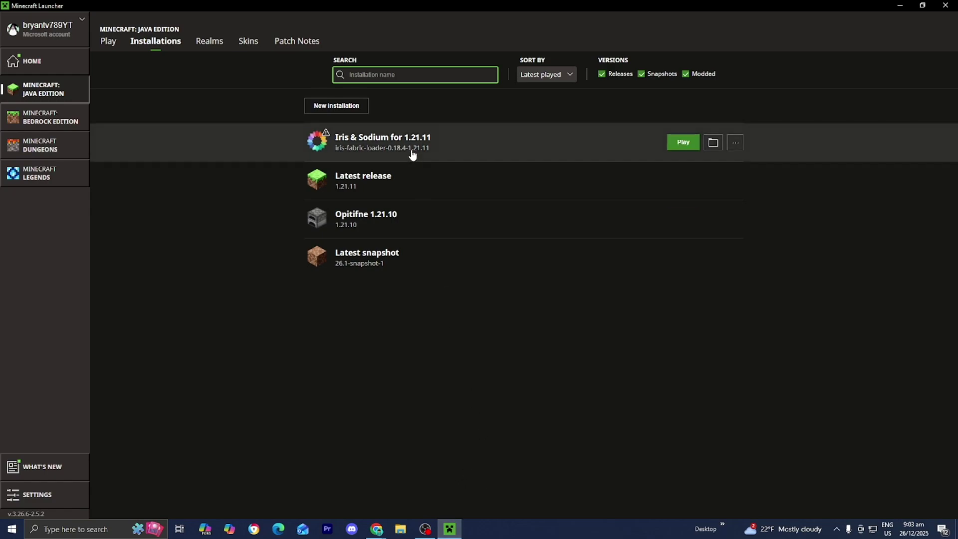
pyautogui.click(682, 144)
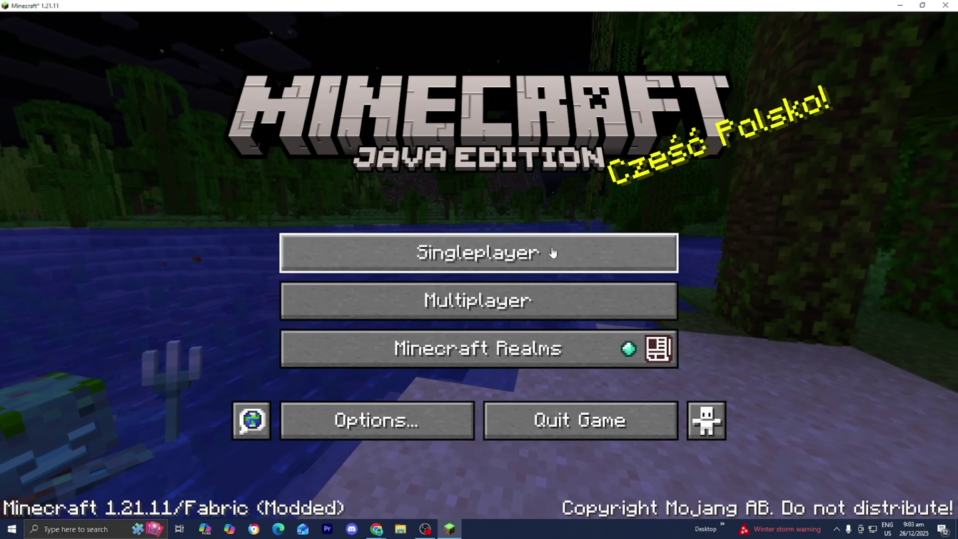
pyautogui.click(553, 252)
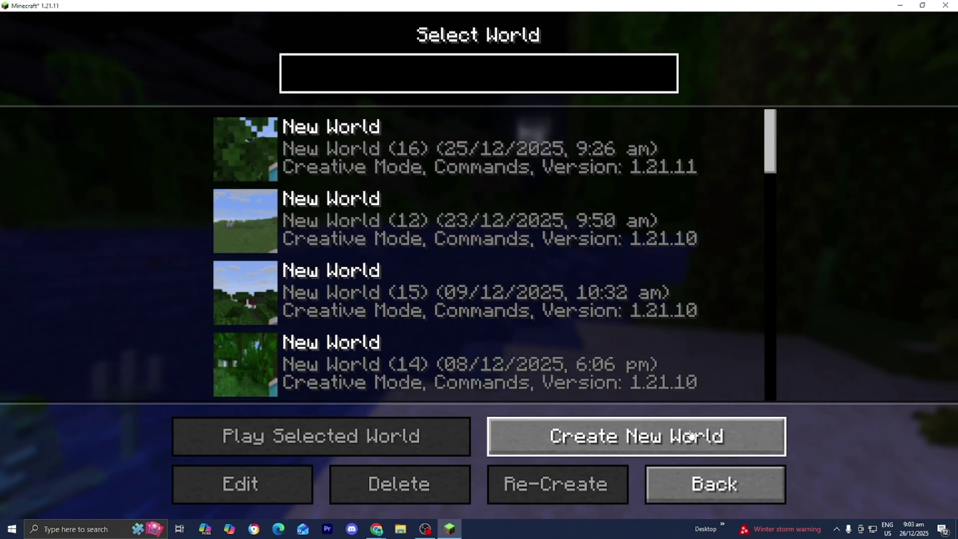
pyautogui.click(529, 170)
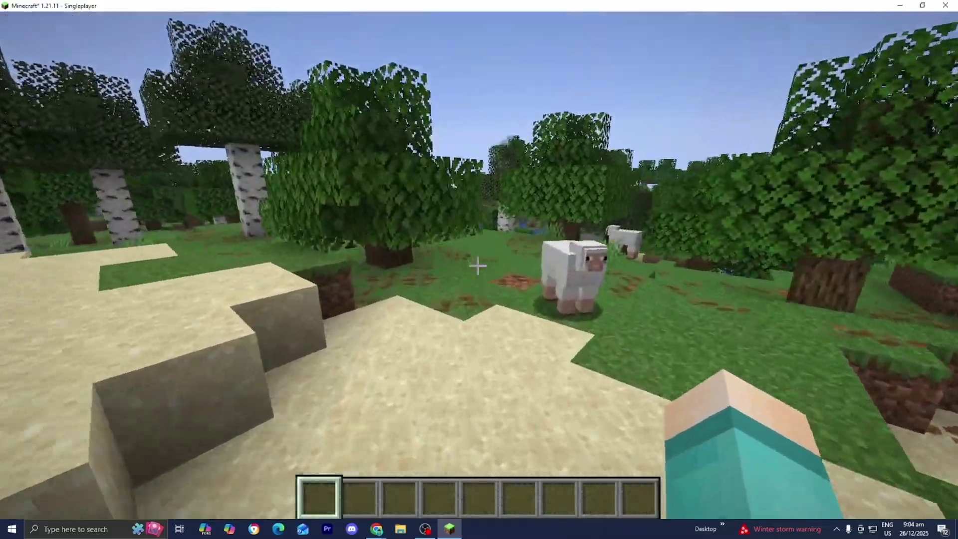
pyautogui.press('w')
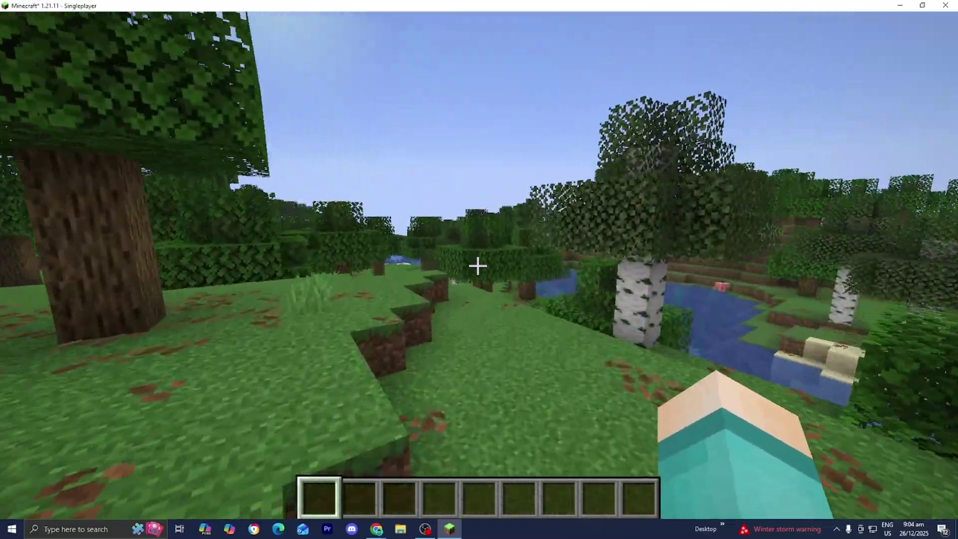
# - Pause the game and bring up the Sodium 0.8.1 video settings from Options
pyautogui.press('Escape')
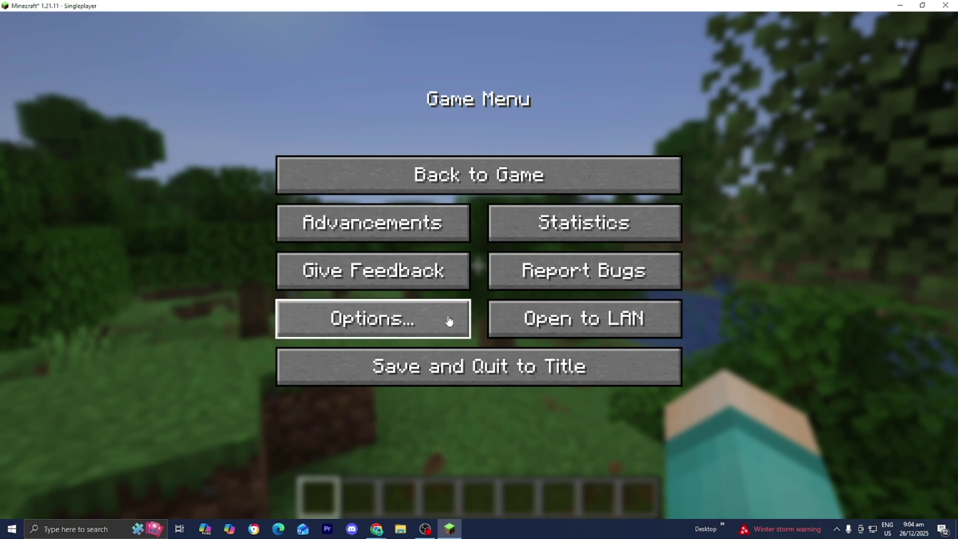
pyautogui.click(449, 321)
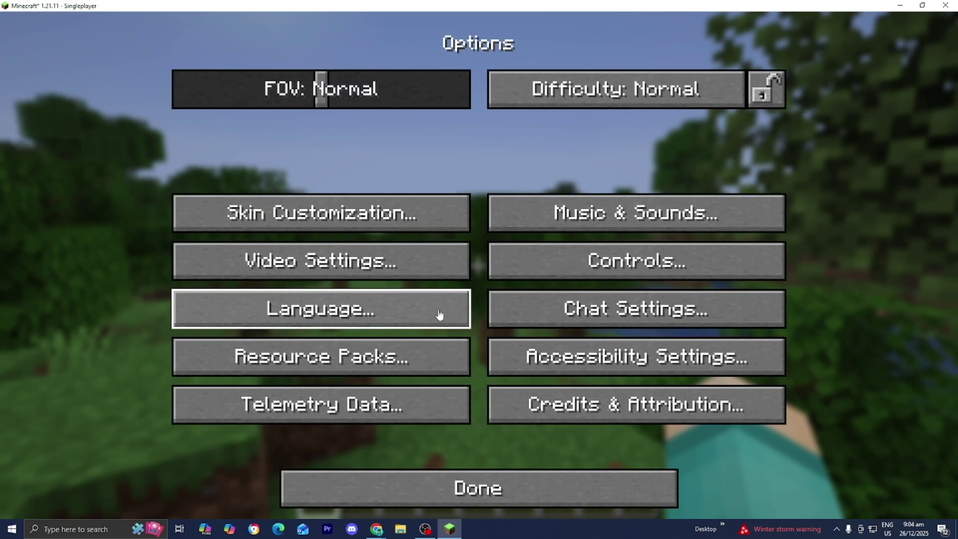
pyautogui.click(398, 276)
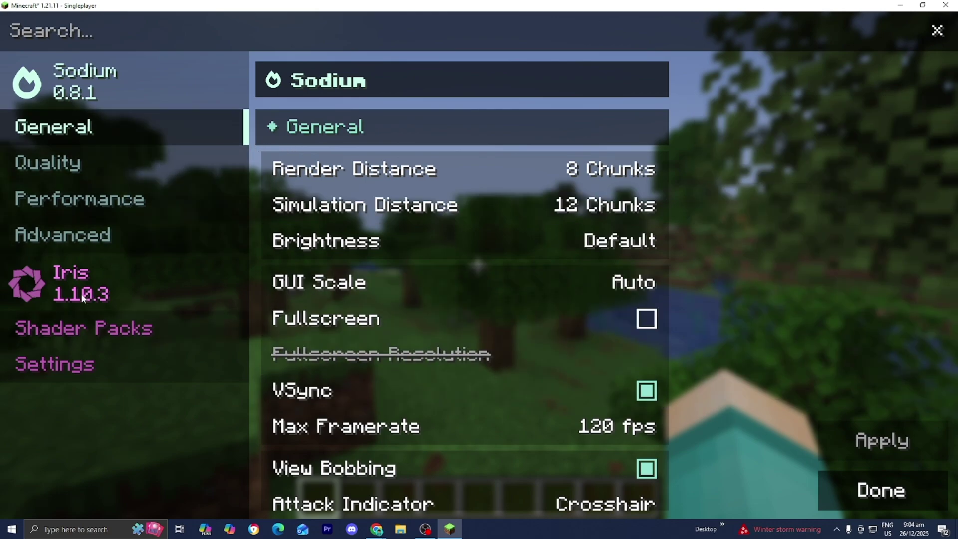
# - Select and apply the Solas Shader V3.1c.zip shader pack
pyautogui.click(83, 326)
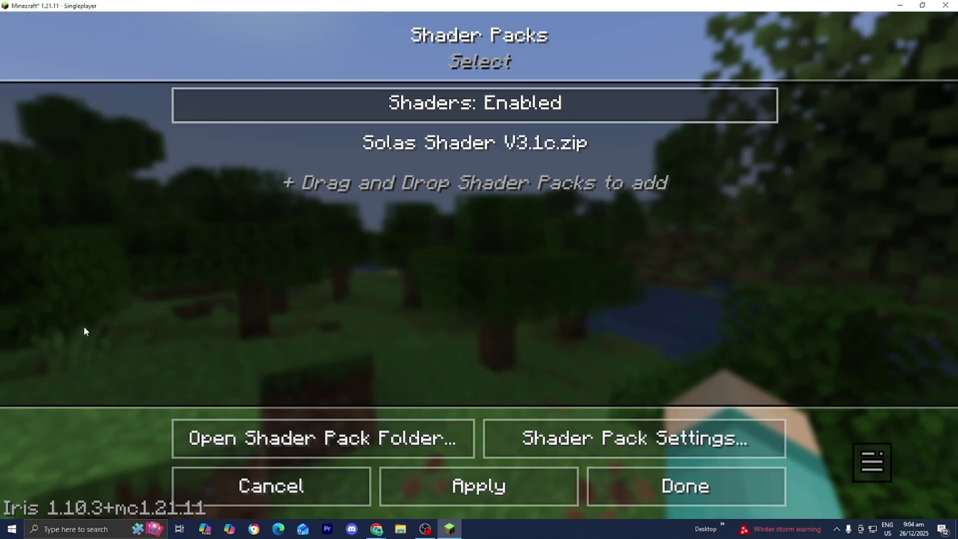
pyautogui.click(361, 144)
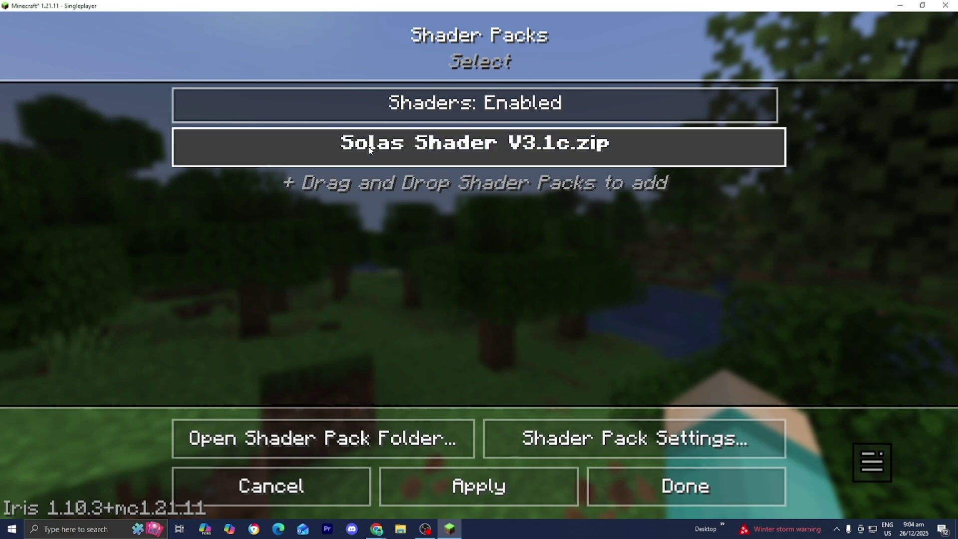
pyautogui.click(454, 480)
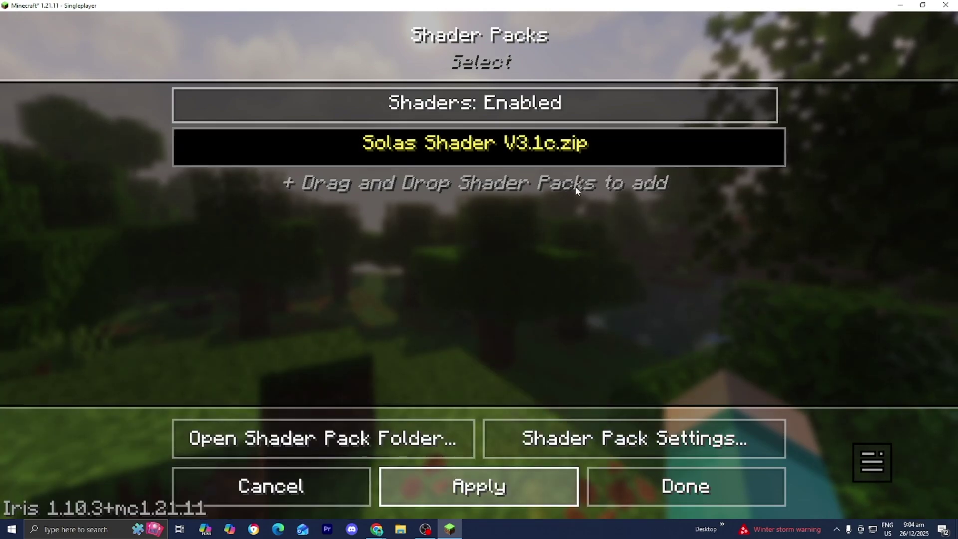
# - Return to the world and walk forward to view the shaded forest lighting
pyautogui.click(685, 488)
pyautogui.click(837, 487)
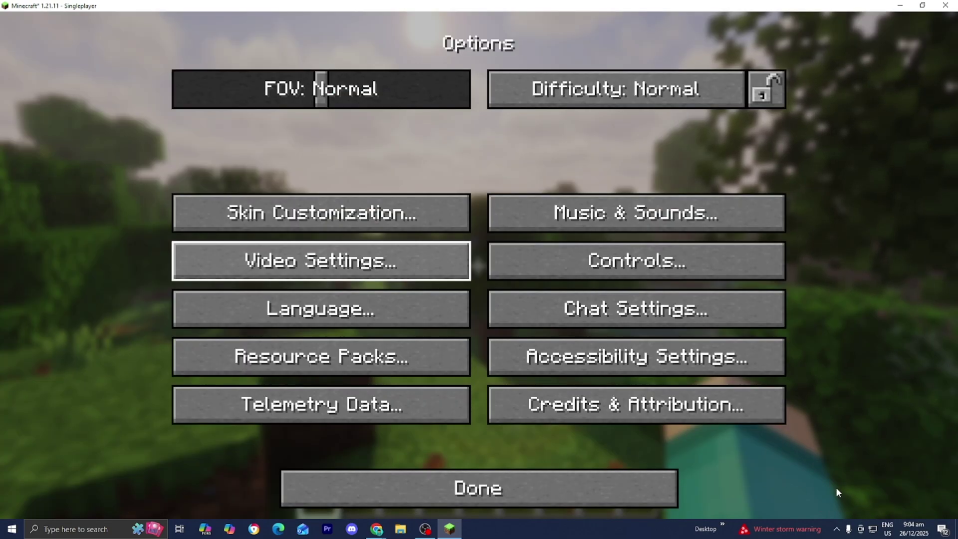
pyautogui.click(648, 492)
pyautogui.click(541, 183)
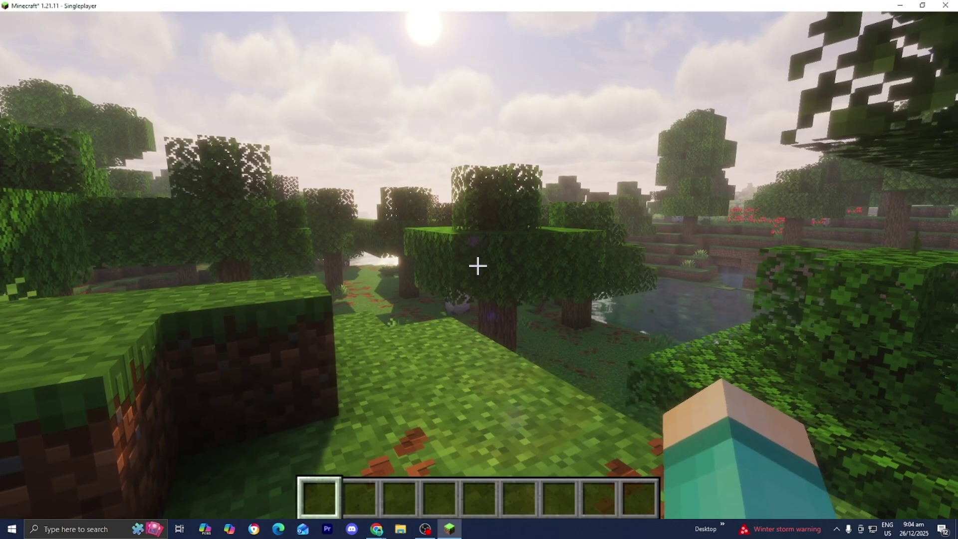
pyautogui.press('w')
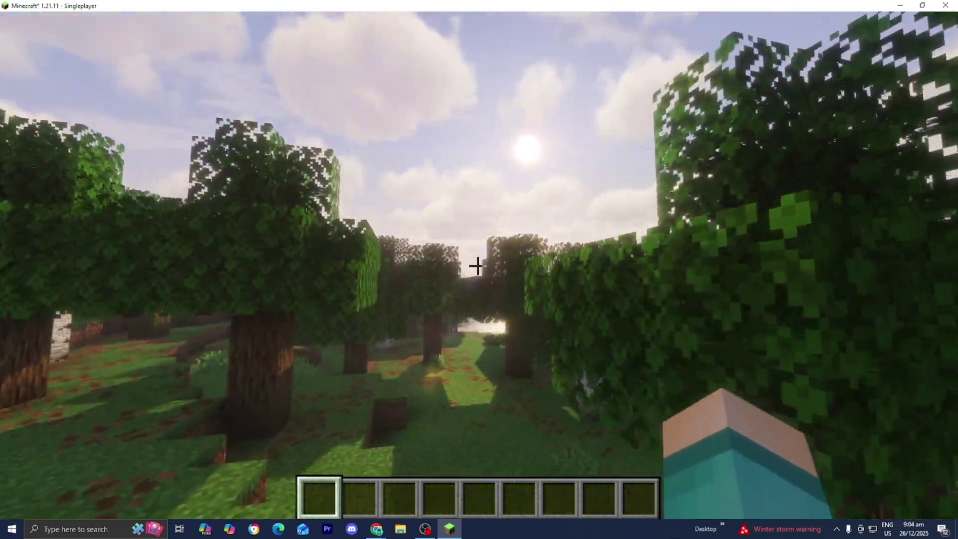
pyautogui.press('w')
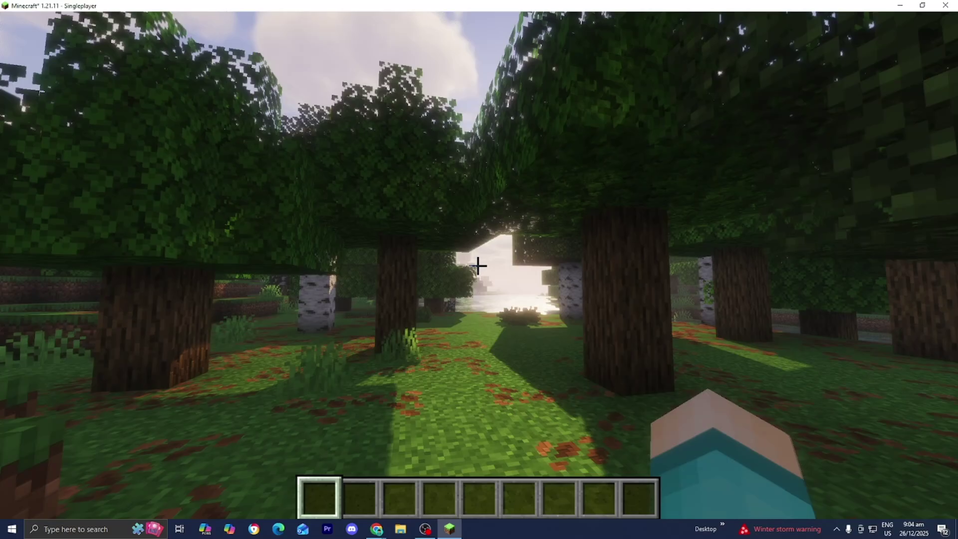